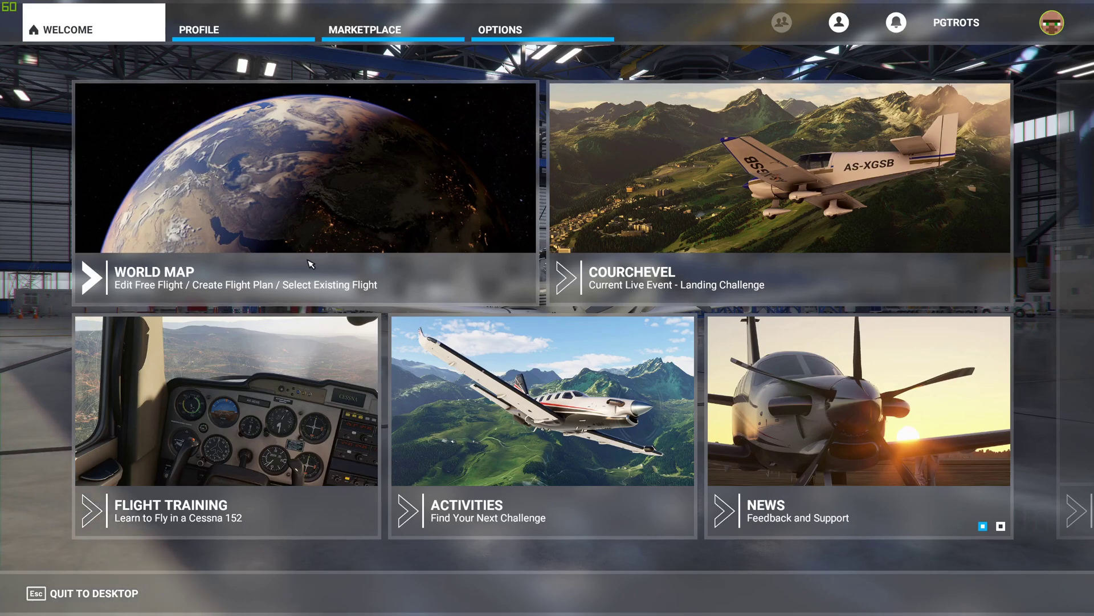
Switch to Little Navmap and set Poretta (LFKB) in northeastern Corsica as the flight plan departure
key("alt+Tab")
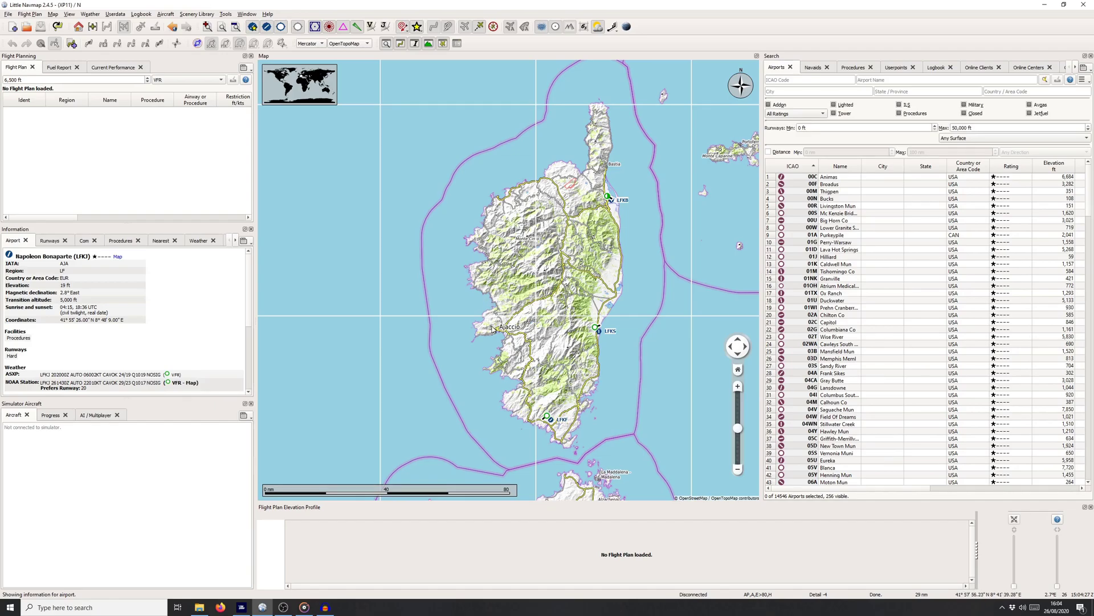
scroll(496, 342, "up", 1)
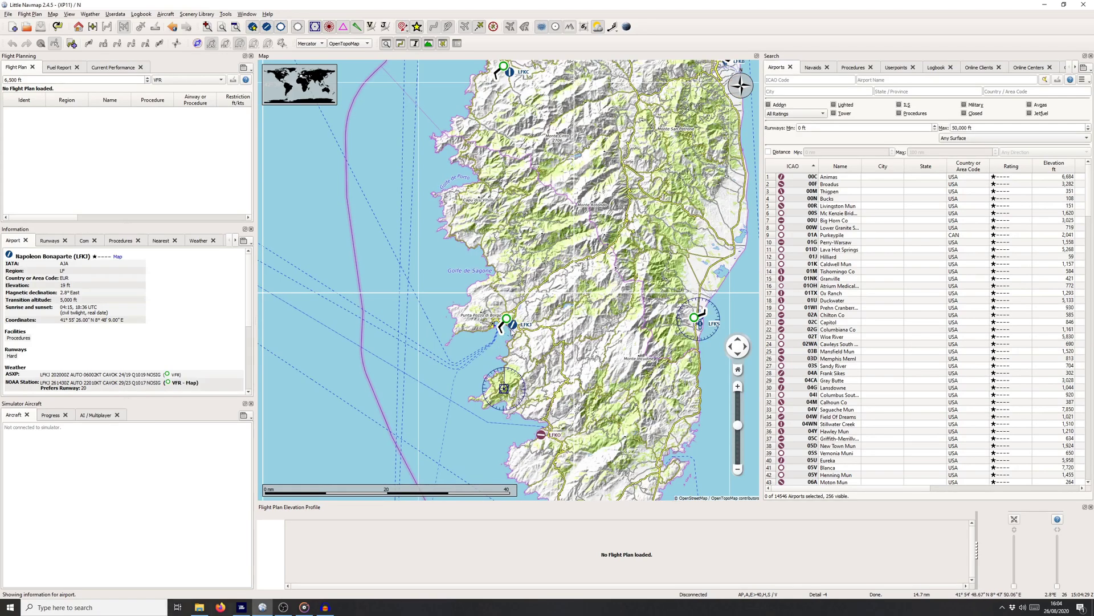
scroll(513, 333, "up", 1)
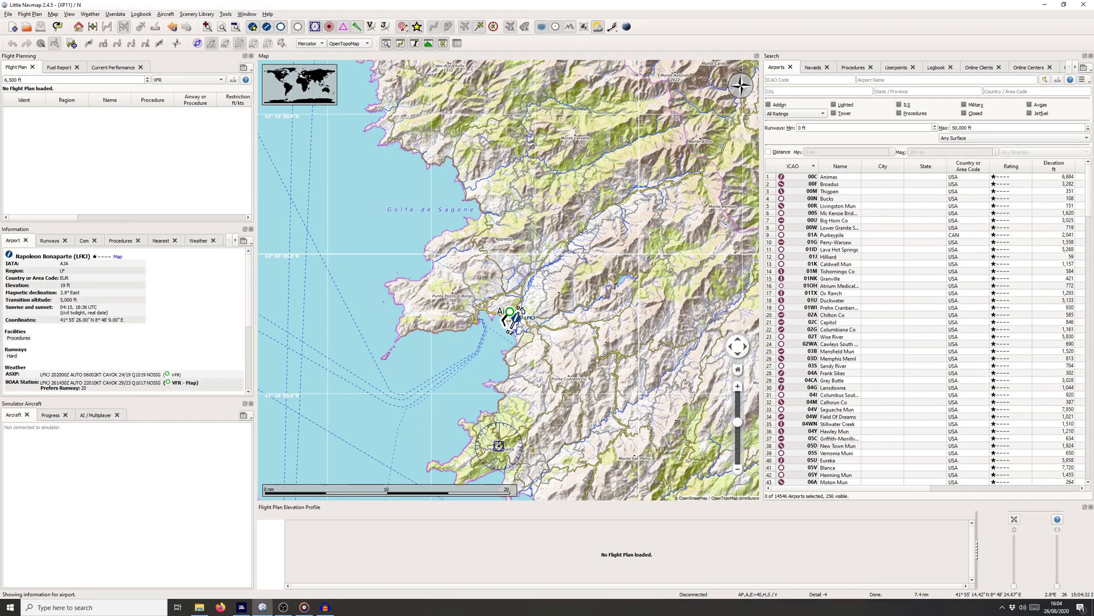
scroll(516, 322, "down", 2)
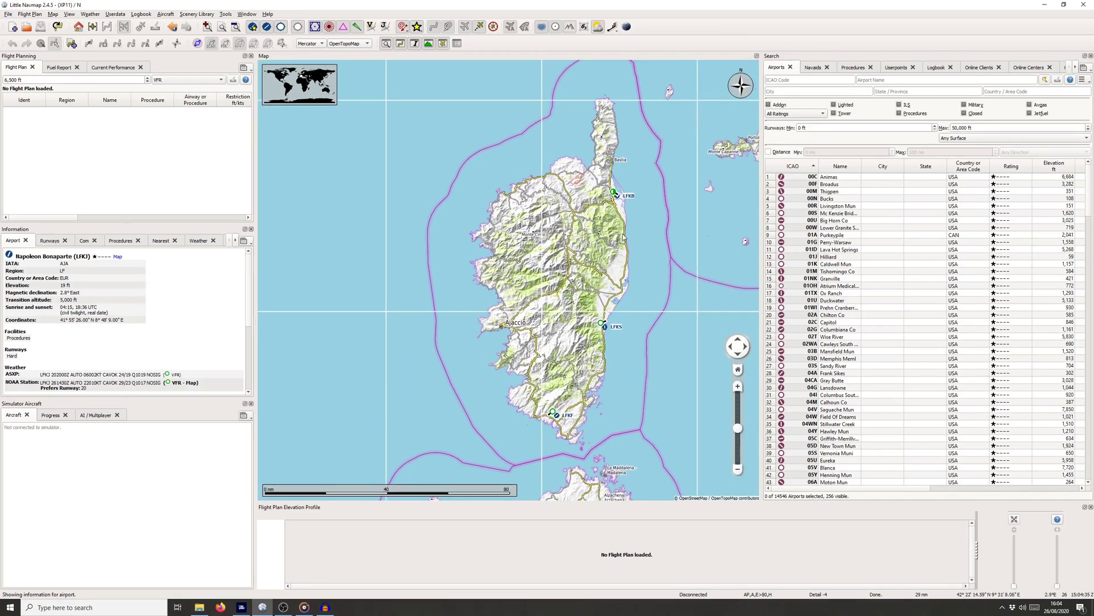
left_click_drag(619, 220, 613, 230)
scroll(614, 230, "up", 2)
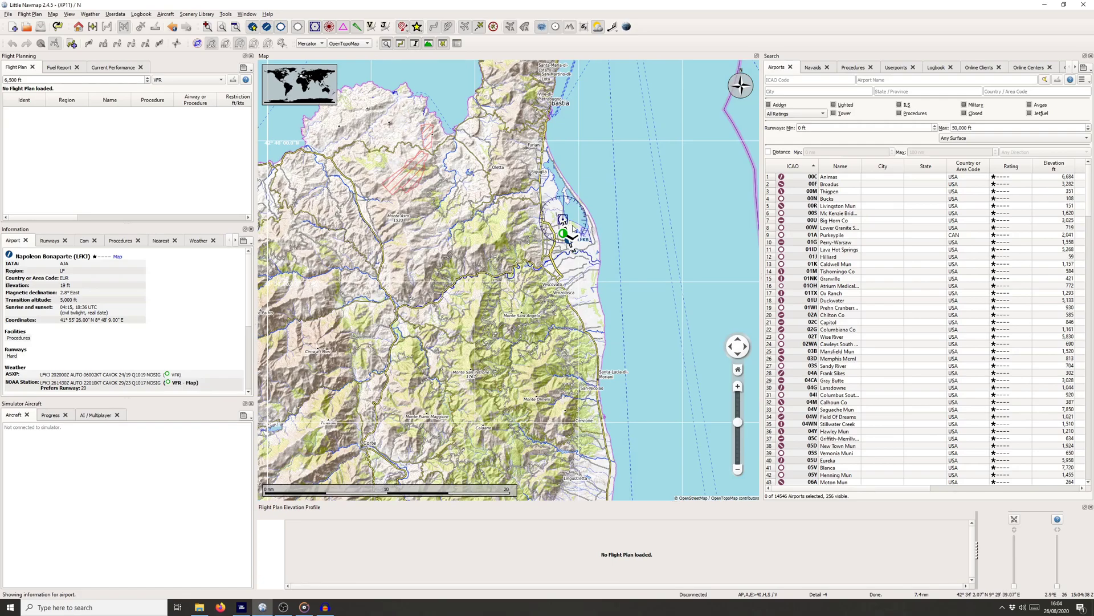
right_click(569, 244)
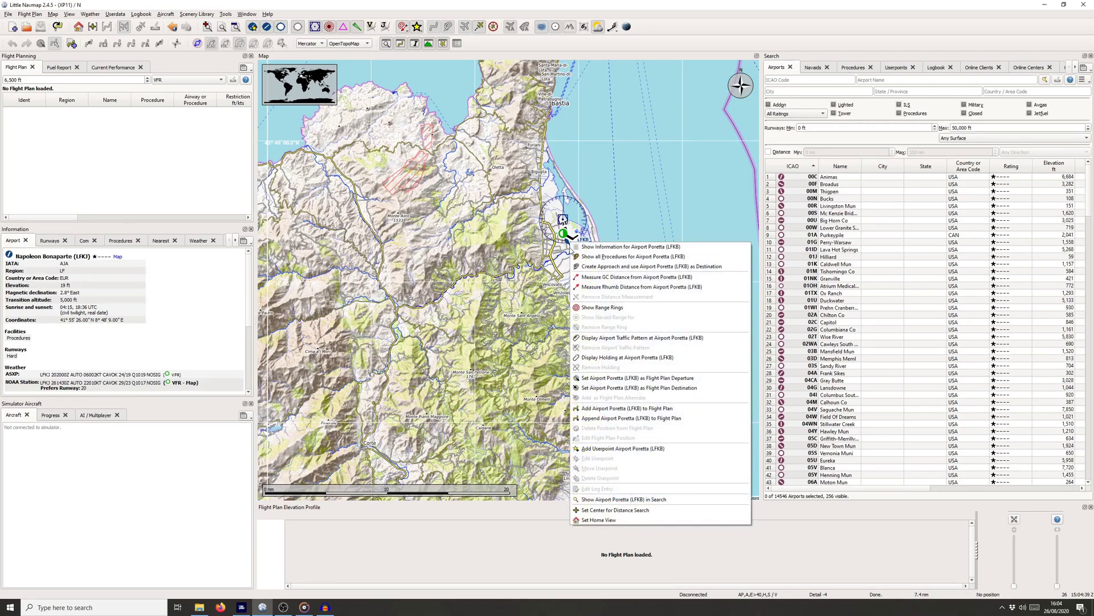
left_click(620, 377)
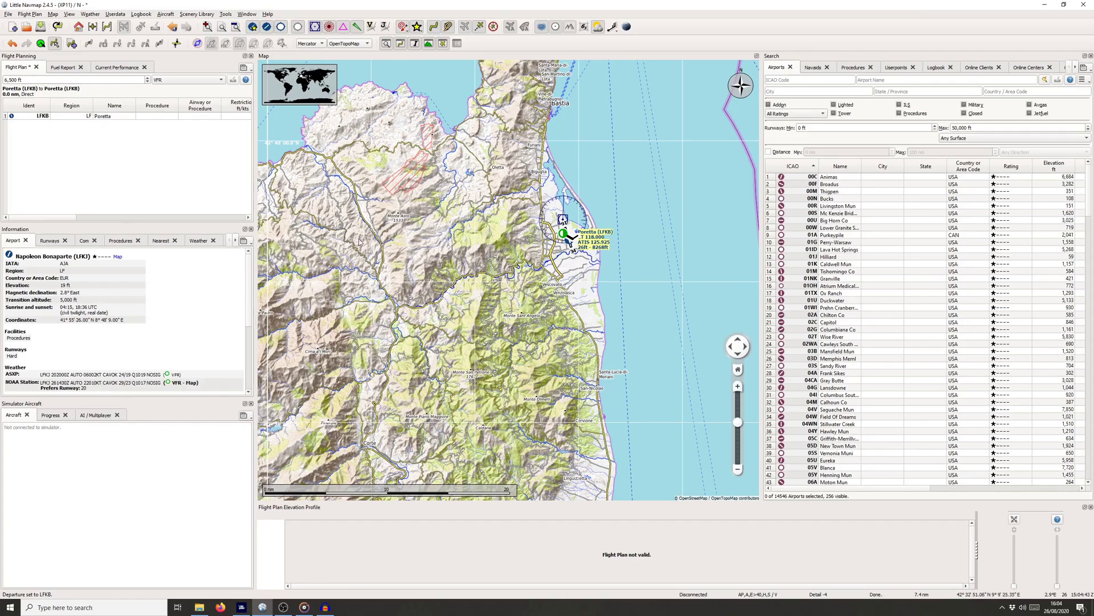
Check the start positions offered for the departure airport Poretta (LFKB)
left_click(75, 117)
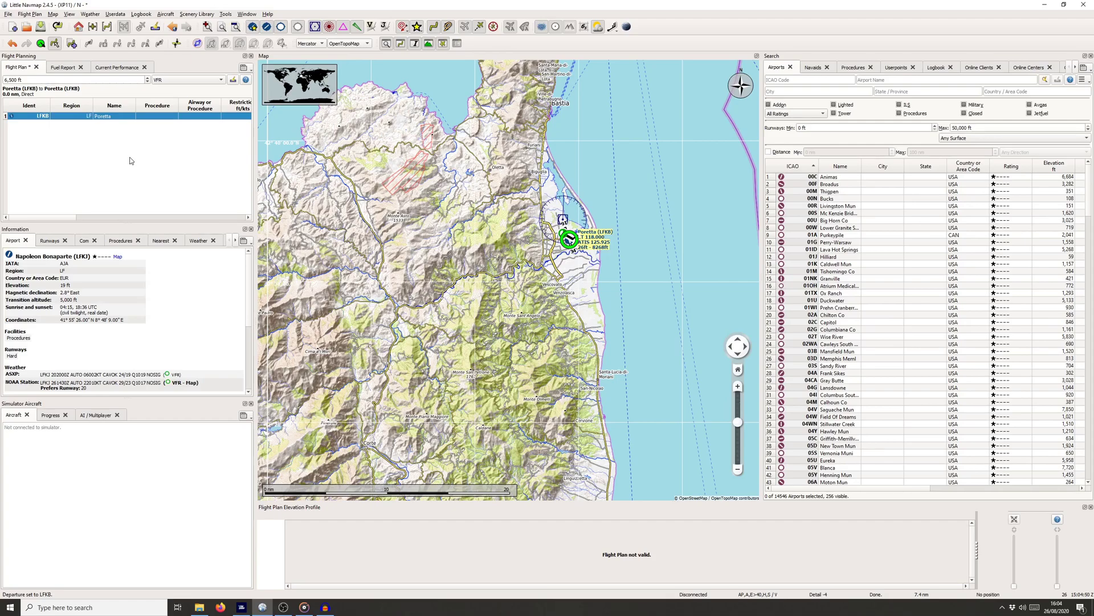
left_click(41, 45)
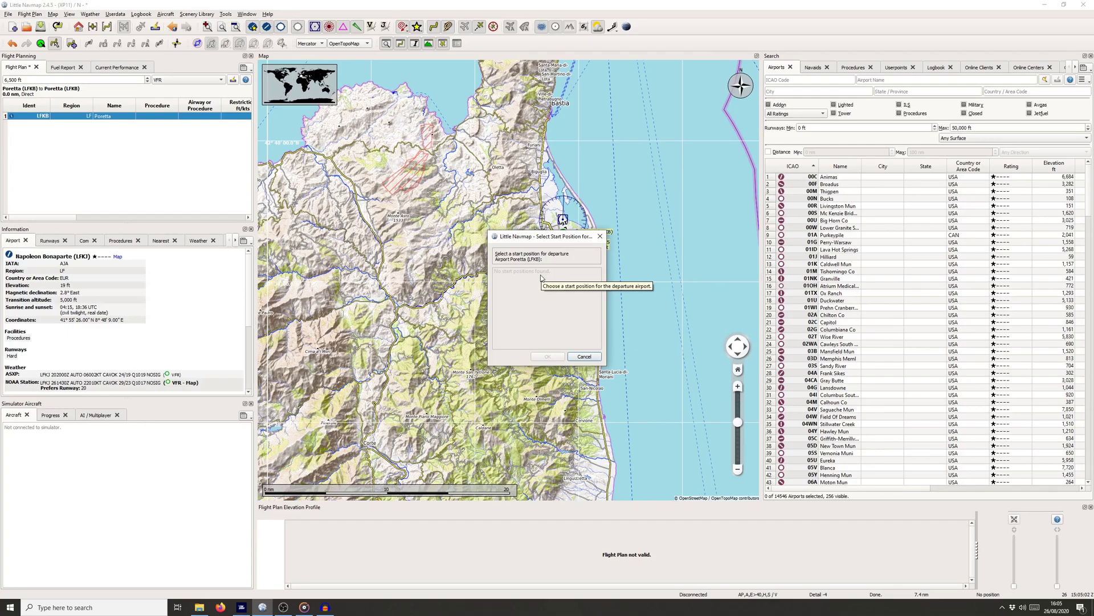
left_click(584, 357)
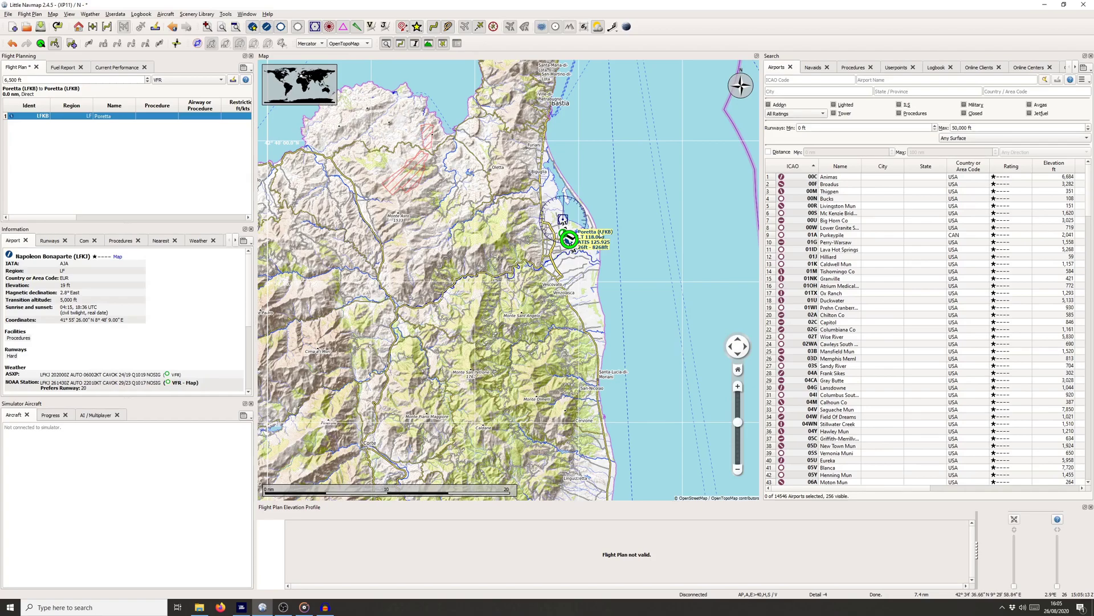
Set Napoleon Bonaparte (LFKJ) on Corsica's west coast as the flight plan destination
scroll(460, 340, "down", 2)
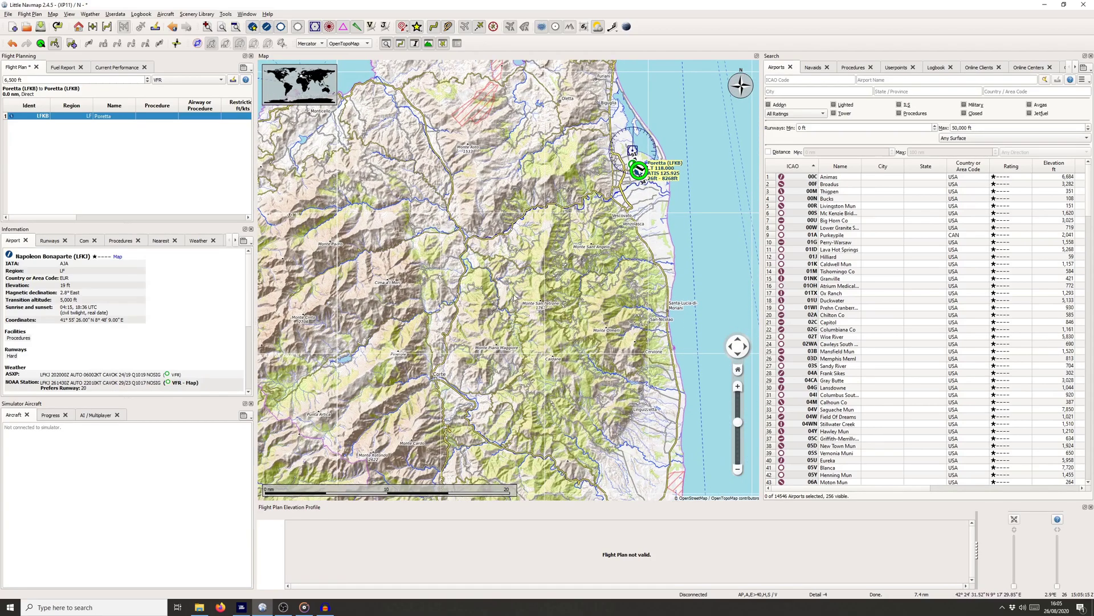
left_click_drag(480, 336, 561, 237)
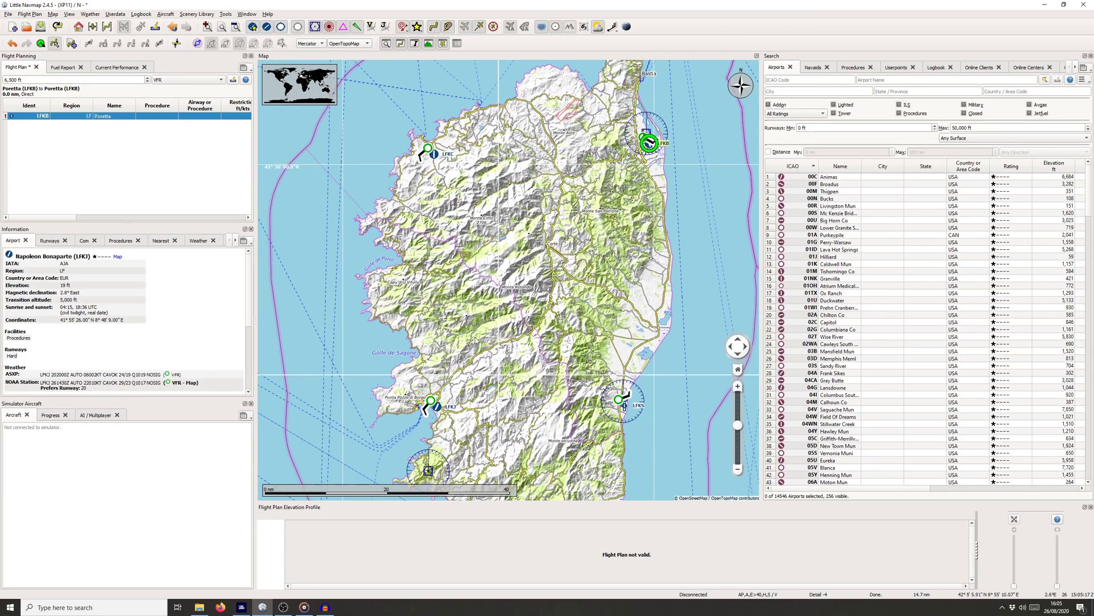
left_click_drag(474, 339, 506, 283)
right_click(471, 346)
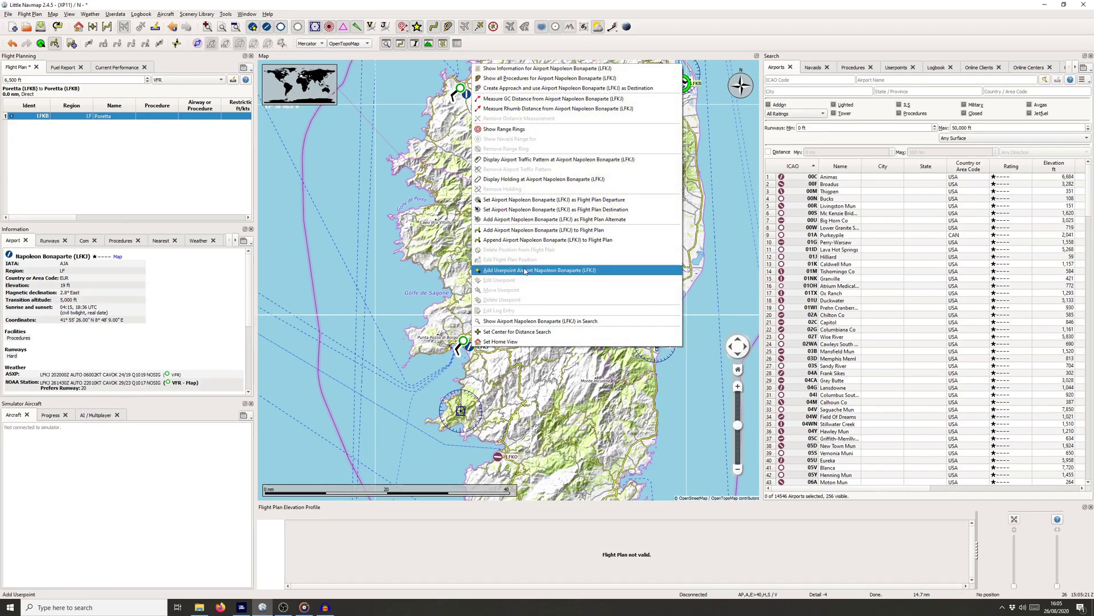
left_click(535, 209)
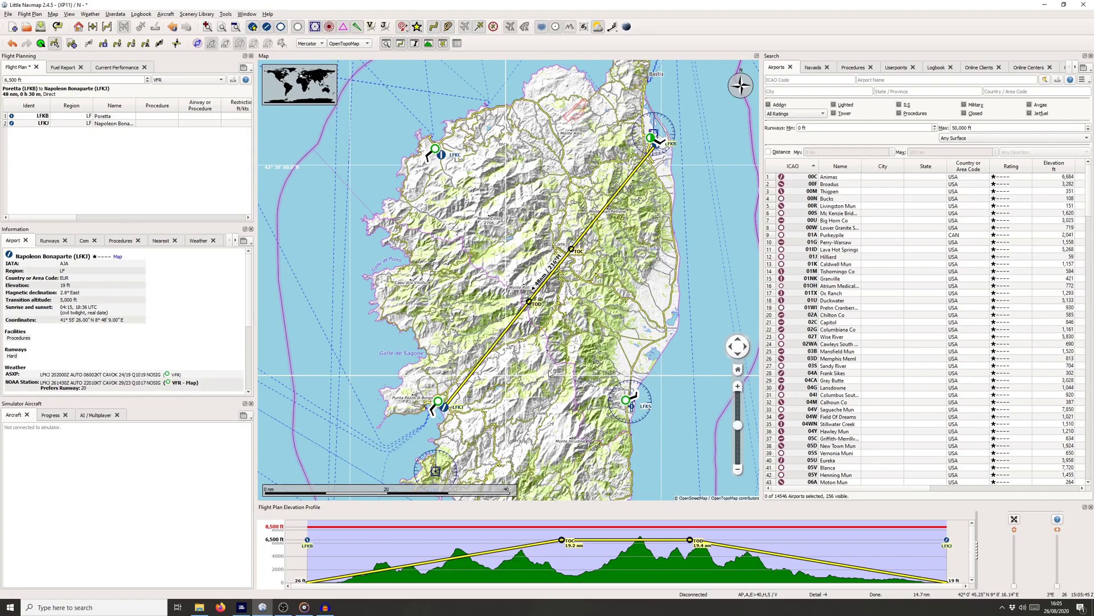
Examine the terrain along the direct route between Poretta and Napoleon Bonaparte for suitable valleys and landmarks
left_click_drag(566, 320, 576, 336)
scroll(576, 335, "up", 2)
left_click_drag(606, 249, 595, 284)
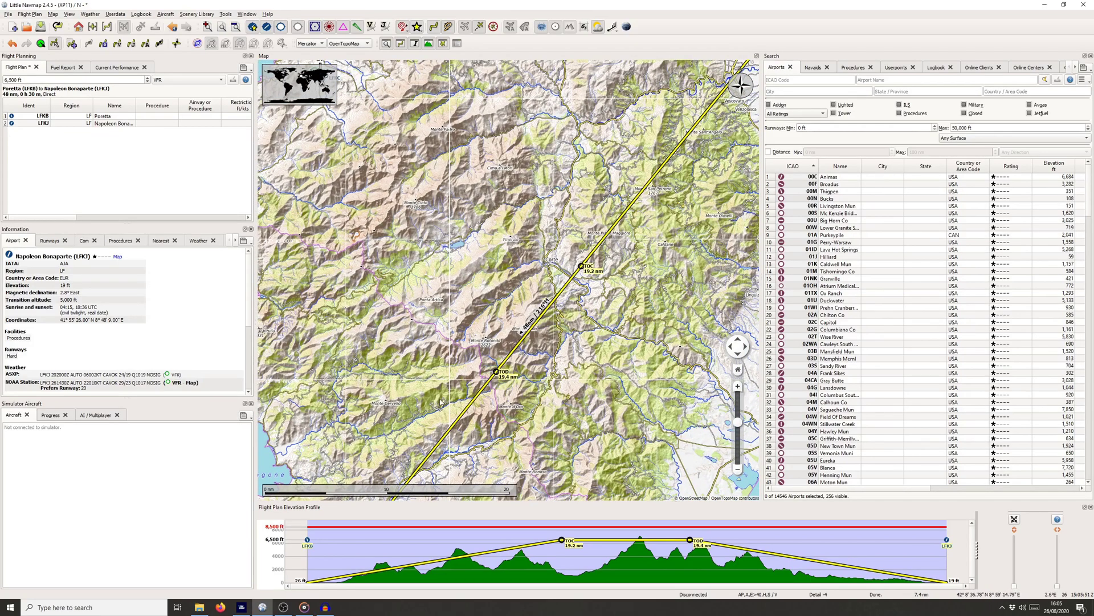
left_click_drag(468, 392, 510, 325)
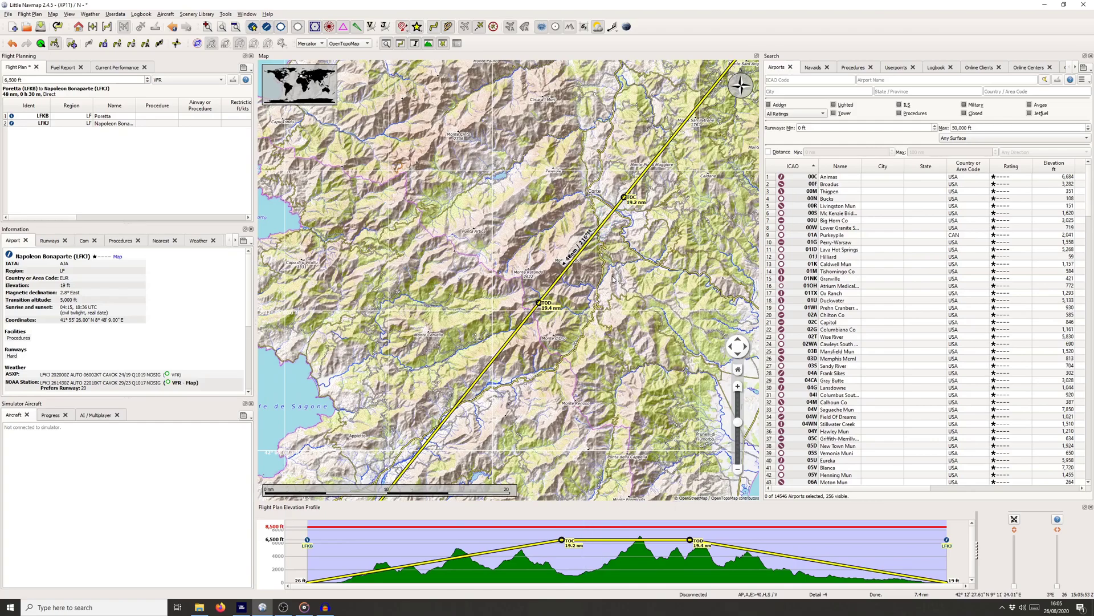
left_click_drag(721, 73, 605, 221)
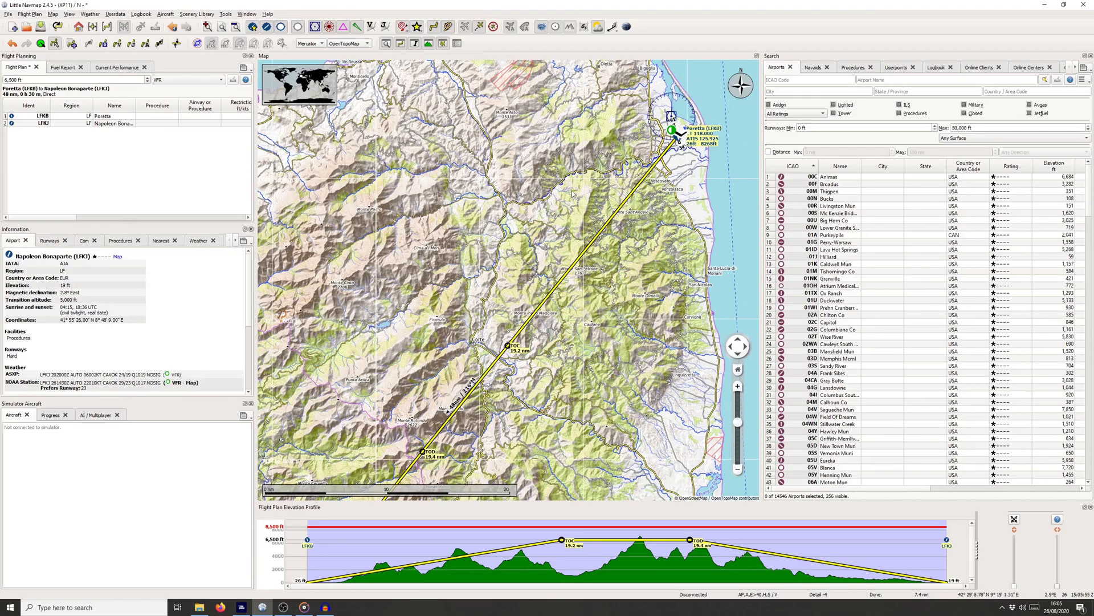
left_click_drag(593, 196, 556, 236)
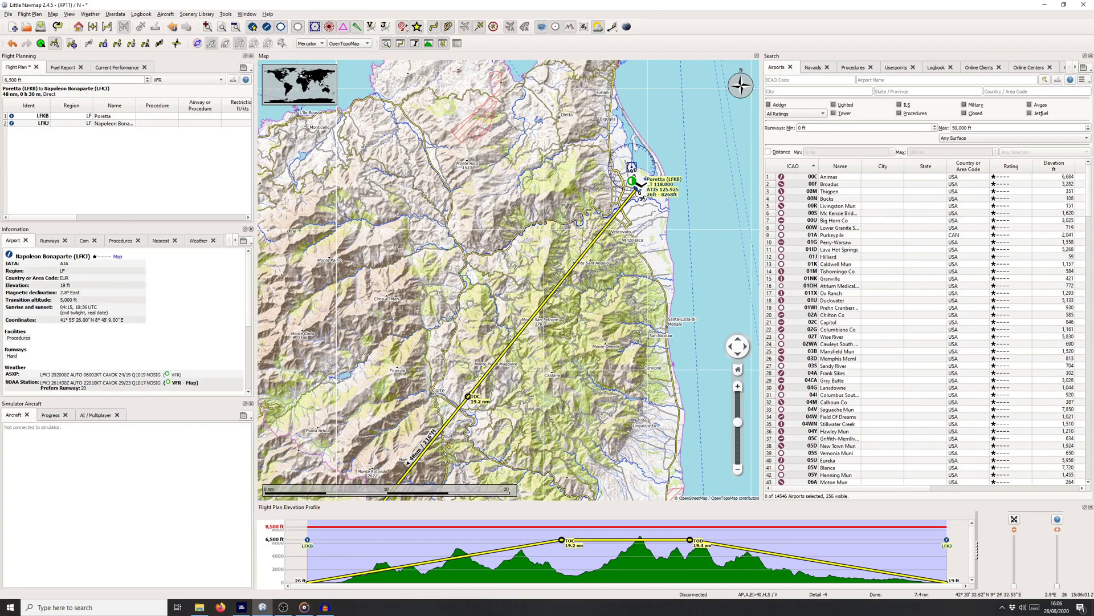
left_click_drag(487, 351, 589, 205)
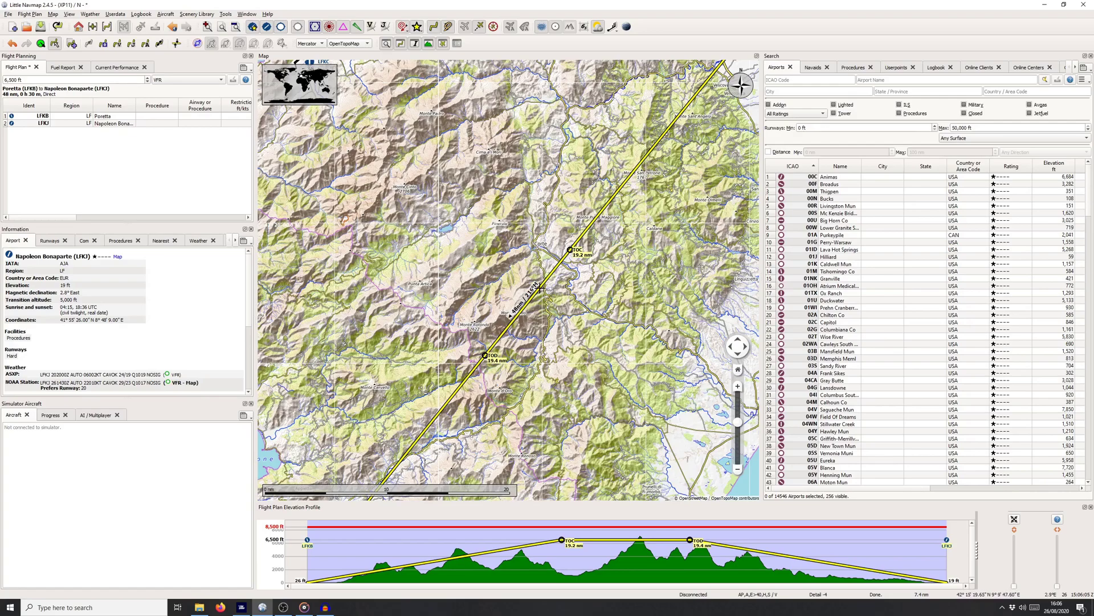
left_click_drag(480, 221, 506, 269)
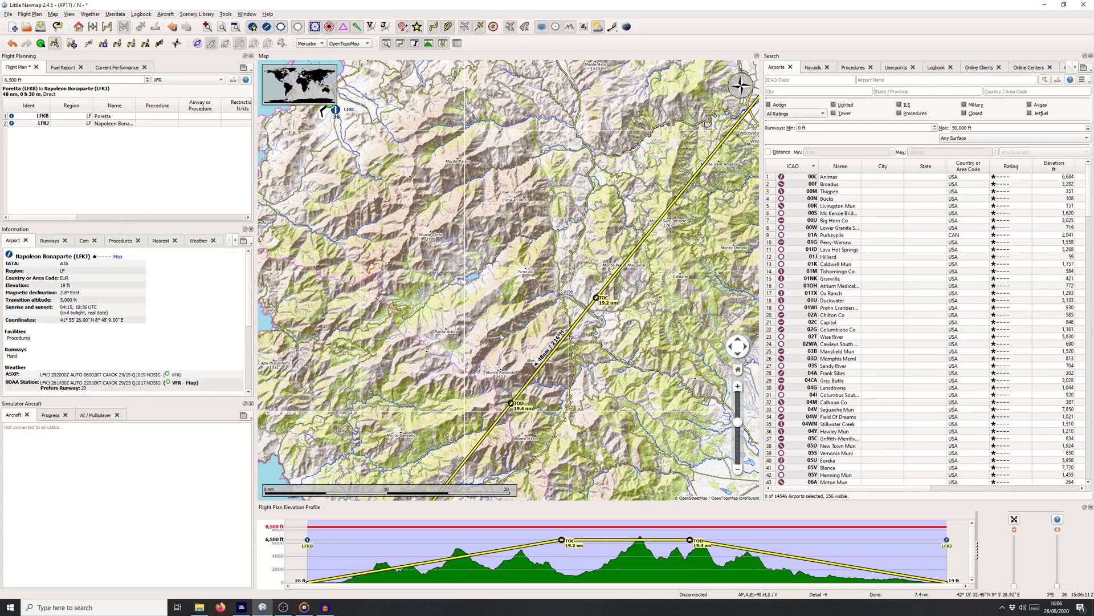
Reroute the direct leg through a new waypoint at the northeastern end of Lac de Calacuccia
scroll(481, 301, "up", 2)
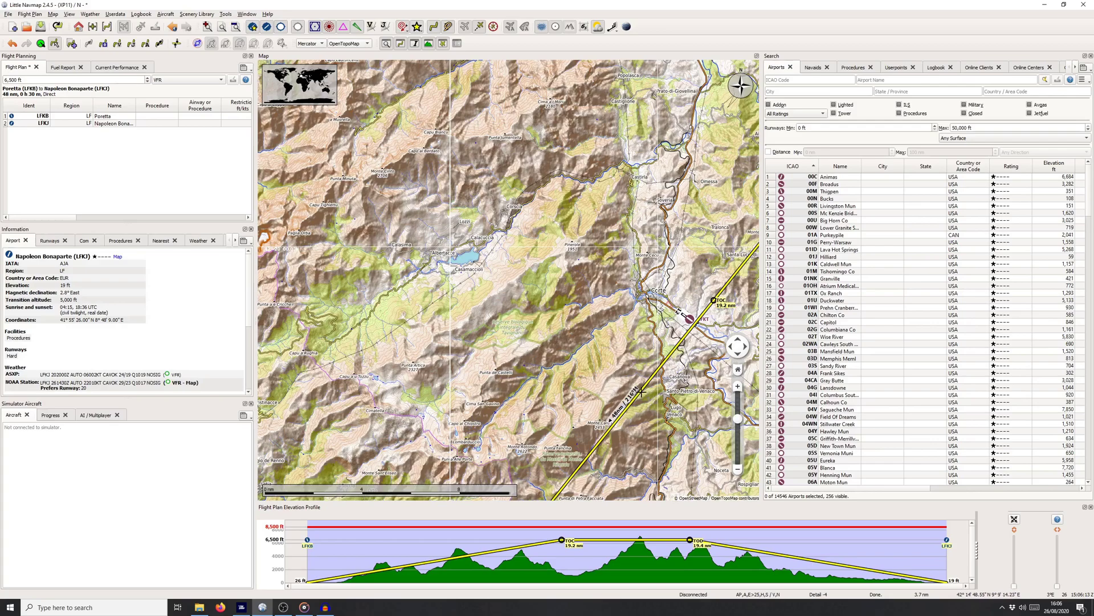
left_click_drag(641, 392, 419, 212)
scroll(399, 216, "up", 1)
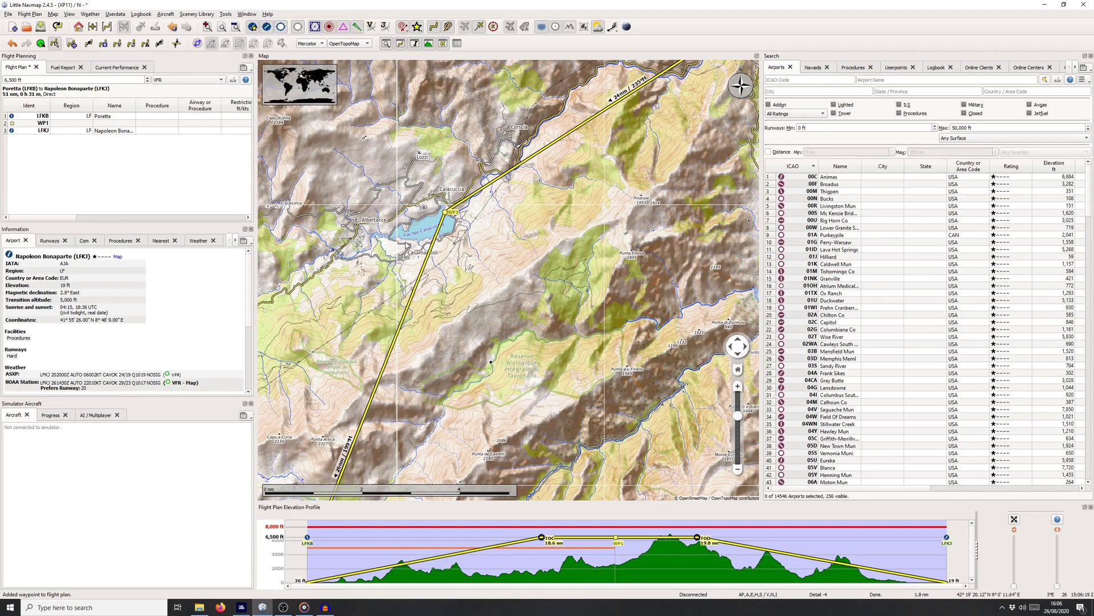
scroll(419, 211, "up", 1)
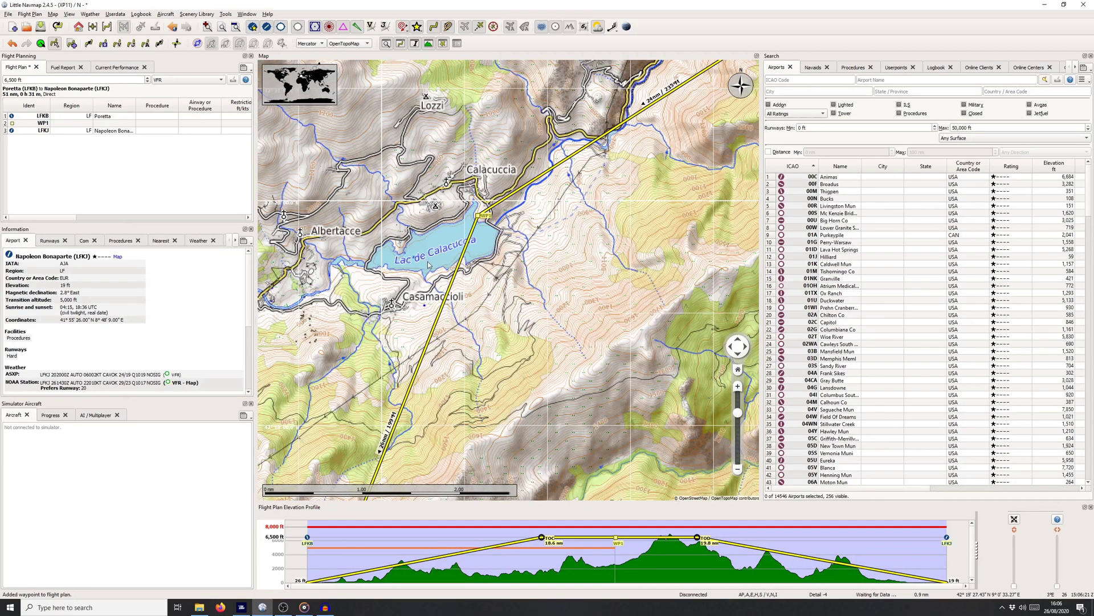
scroll(430, 264, "down", 1)
scroll(461, 273, "down", 1)
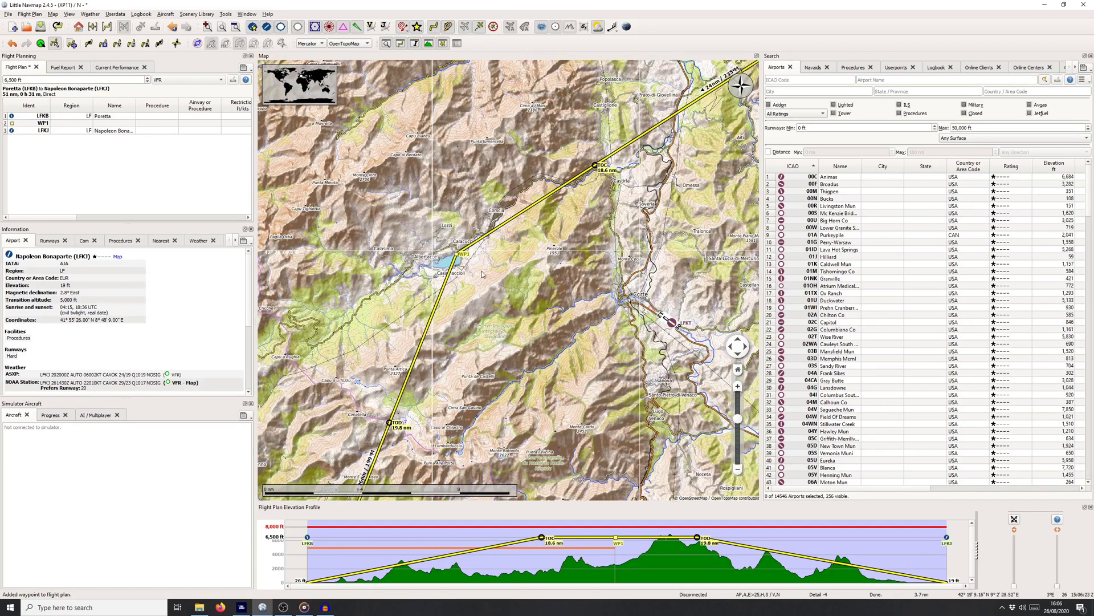
scroll(462, 265, "down", 1)
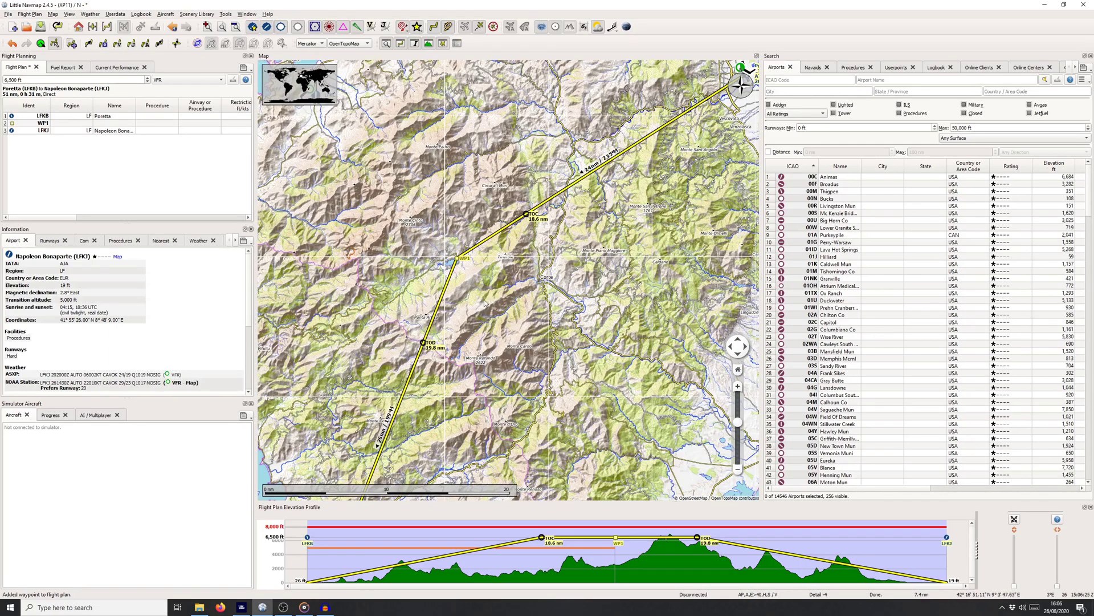
Add a waypoint to the leg between Poretta and the lake, in the valley between Prato-di-Giovellina and Omessa
left_click_drag(513, 269, 567, 310)
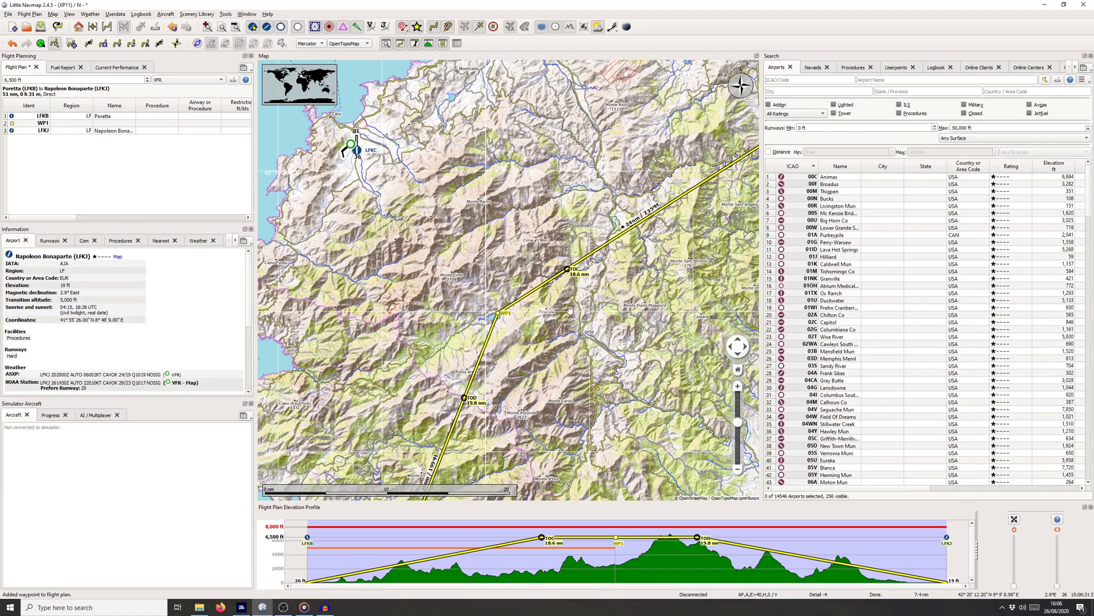
scroll(570, 310, "up", 1)
scroll(496, 317, "up", 1)
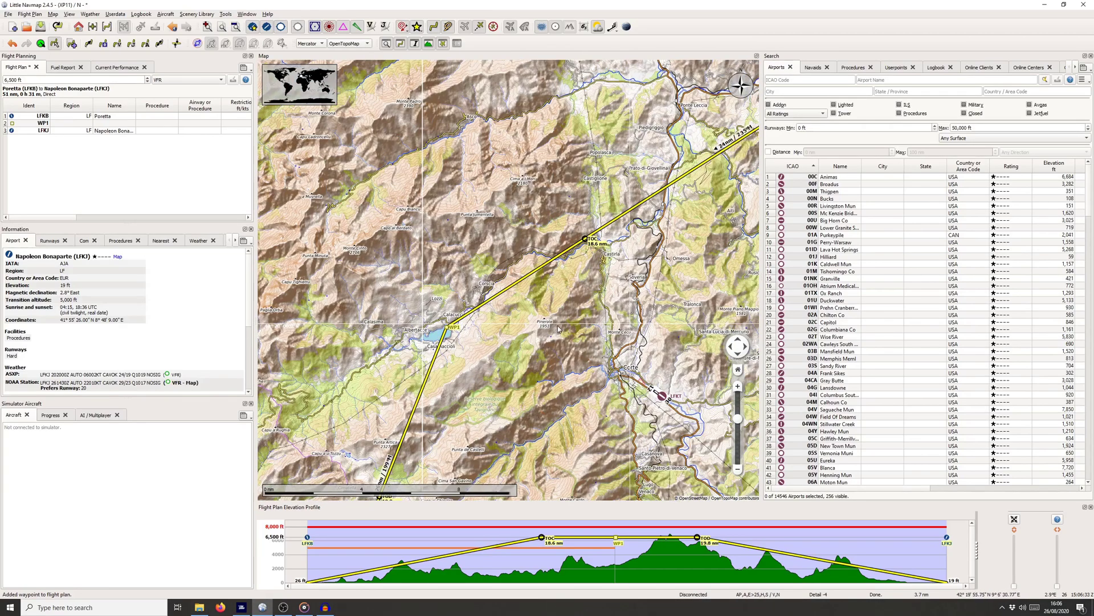
left_click_drag(466, 330, 431, 348)
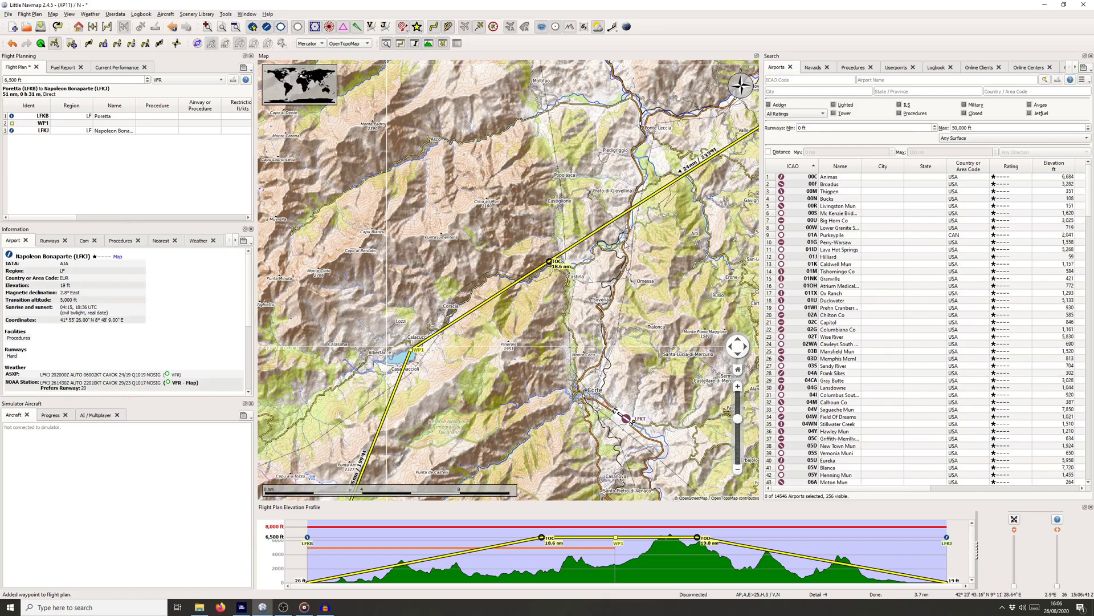
left_click_drag(608, 221, 459, 397)
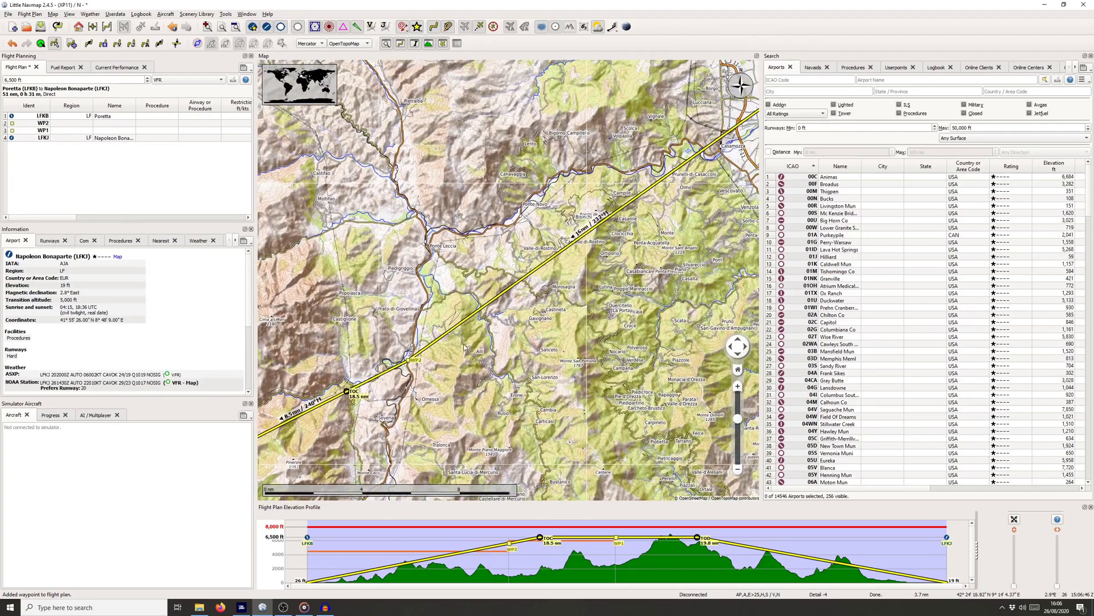
Bend the first leg out of Poretta along the river valley with waypoints at Ponte Leccia and near Casamozza
left_click_drag(646, 285, 622, 318)
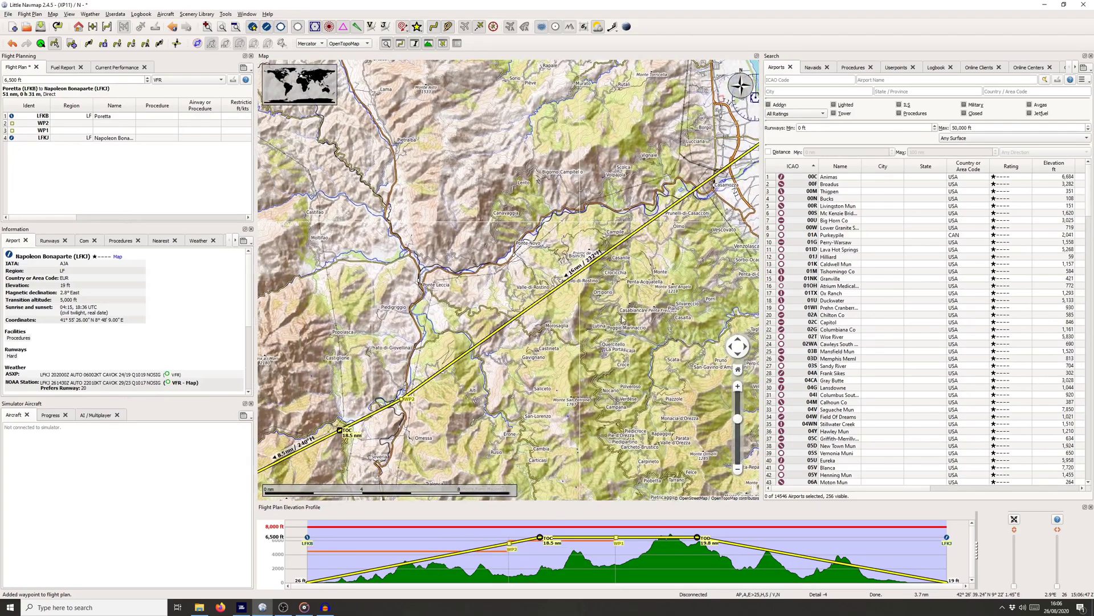
left_click_drag(464, 357, 426, 271)
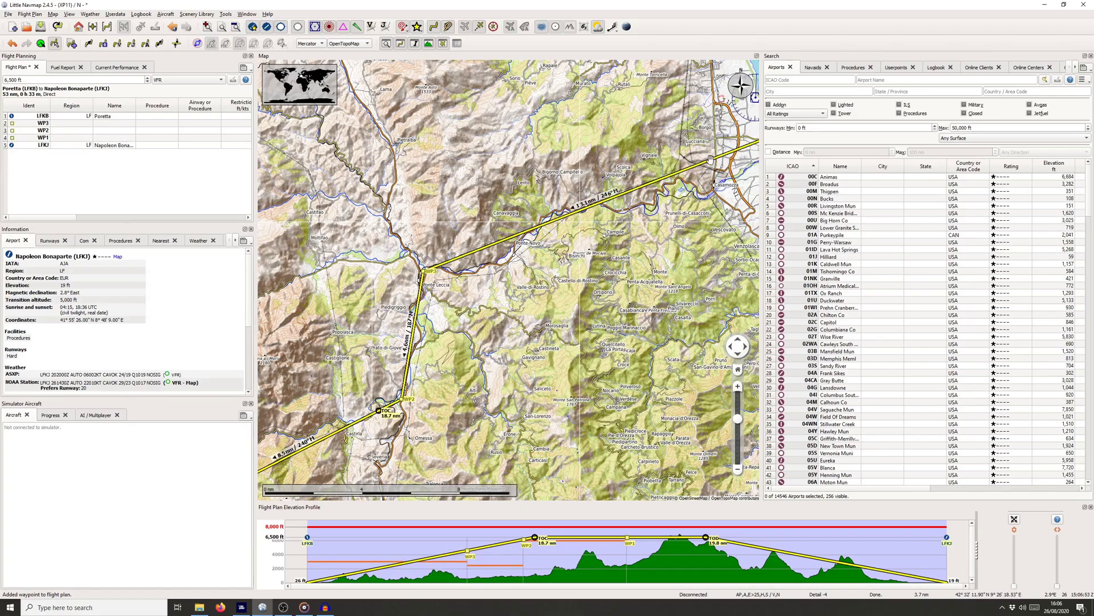
left_click_drag(710, 160, 715, 189)
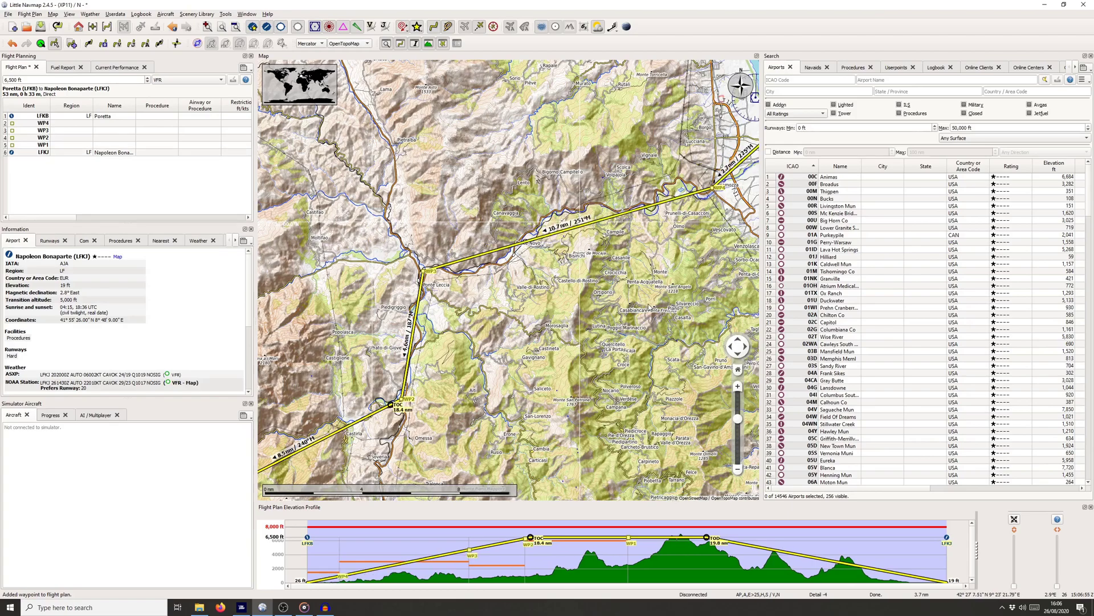
scroll(651, 329, "down", 2)
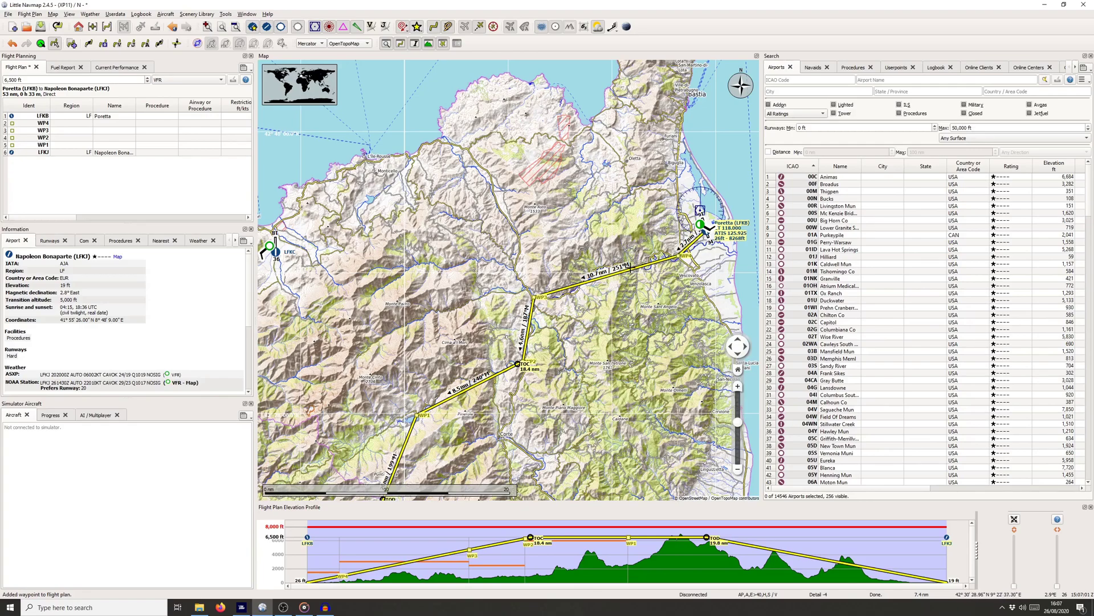
left_click_drag(575, 326, 596, 274)
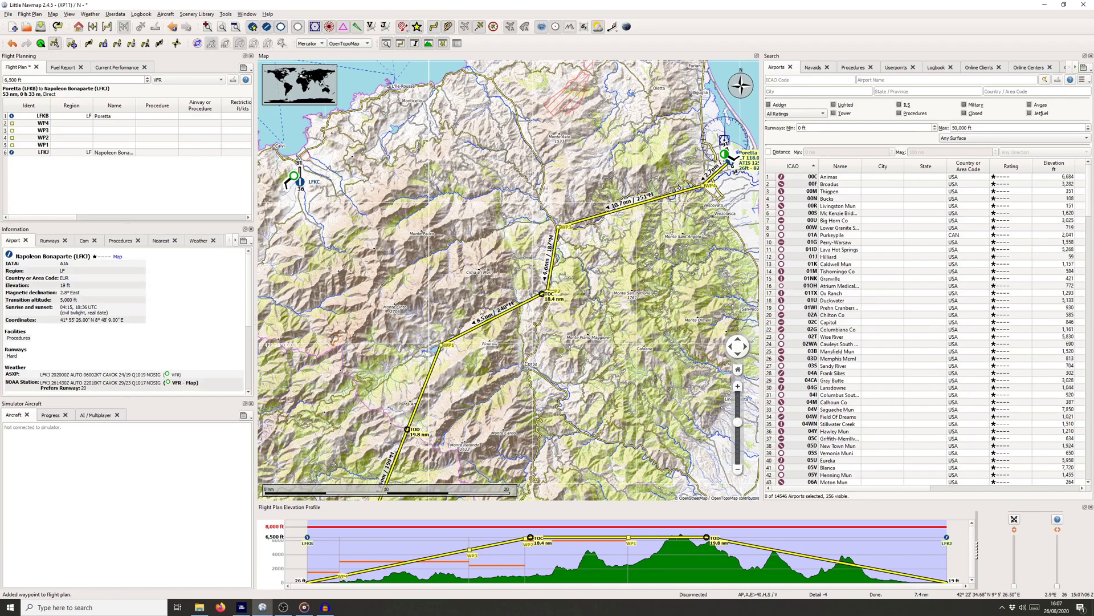
left_click_drag(422, 367, 531, 300)
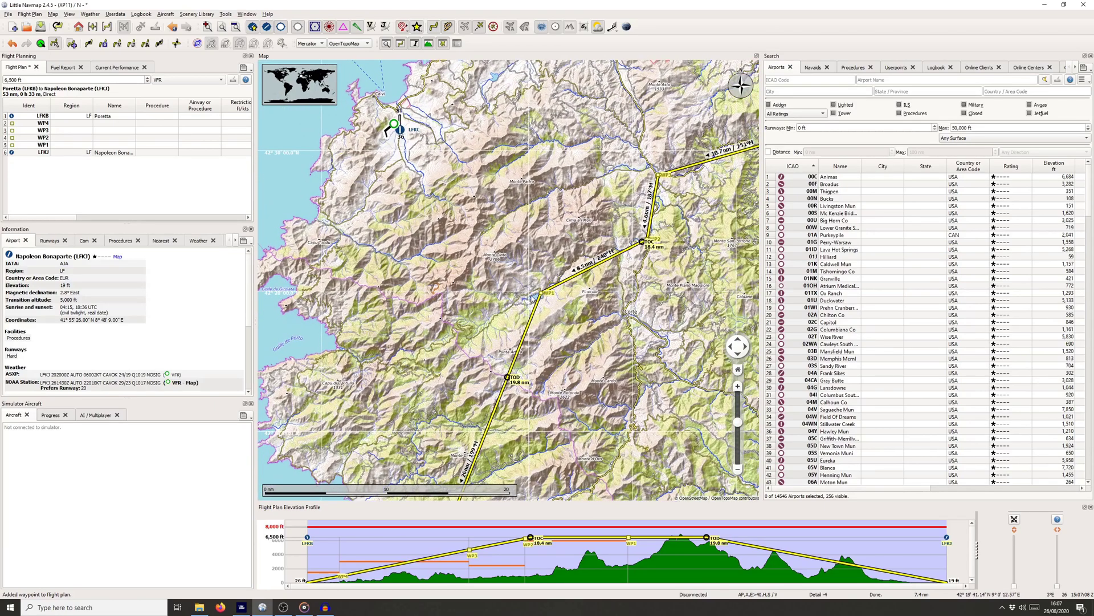
Reroute the leg between Lac de Calacuccia and Napoleon Bonaparte through a new waypoint on the mountain pass near Castel De Vergio
scroll(532, 298, "up", 2)
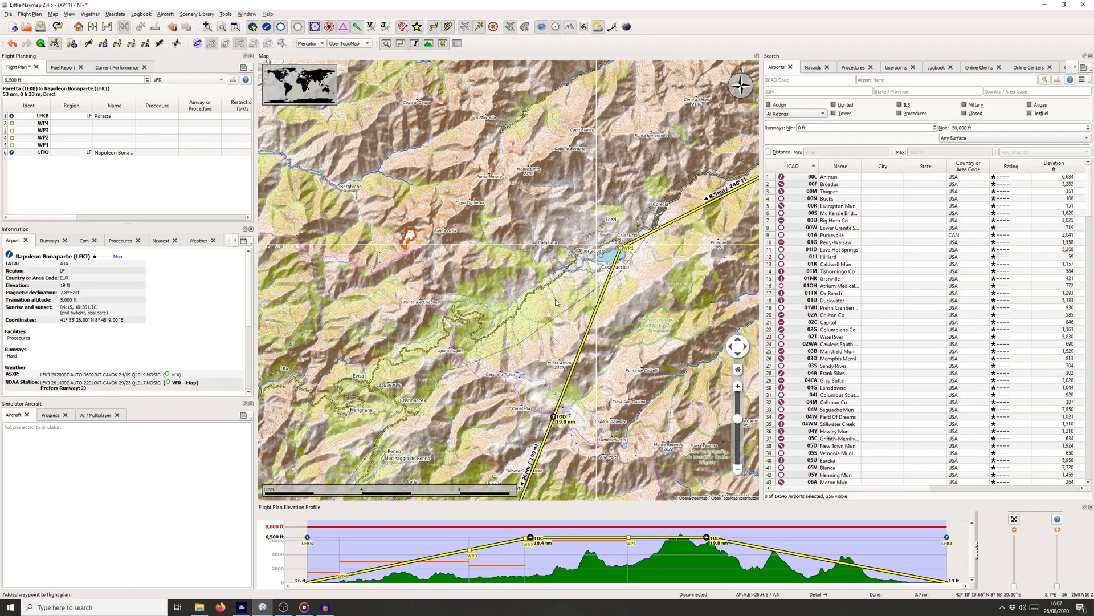
mouse_move(556, 303)
left_mouse_down()
mouse_move(593, 273)
mouse_move(570, 289)
left_mouse_up()
scroll(563, 280, "up", 1)
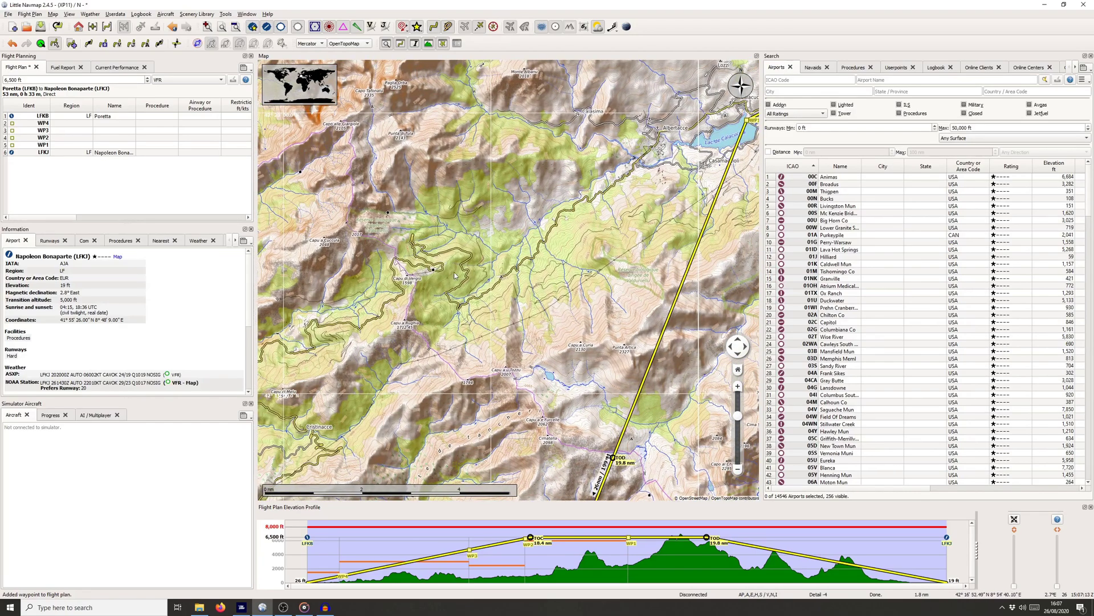
left_click_drag(392, 264, 417, 280)
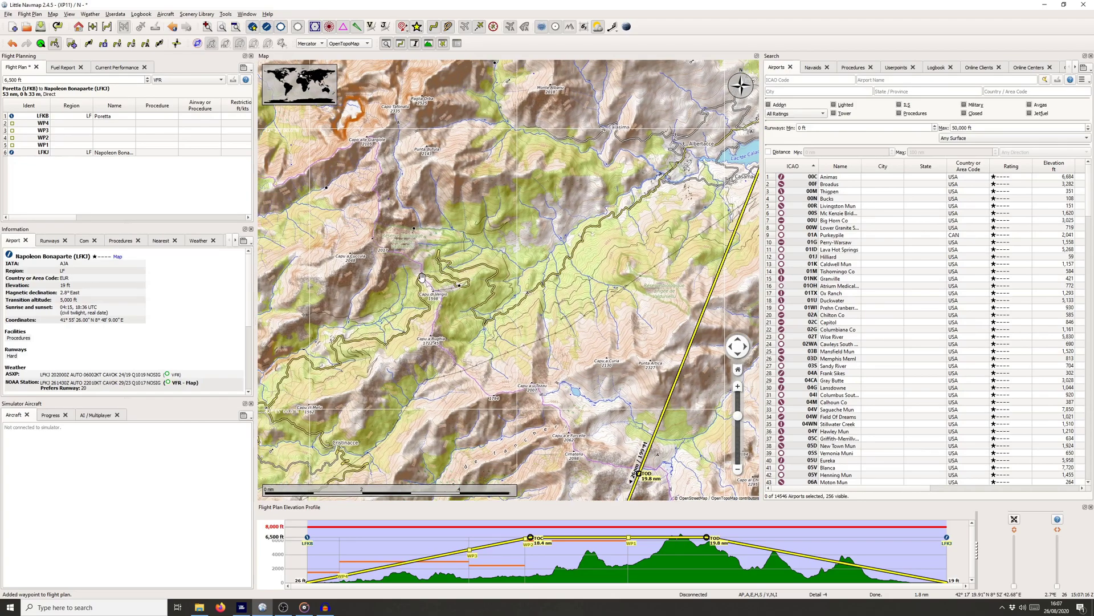
scroll(407, 276, "up", 1)
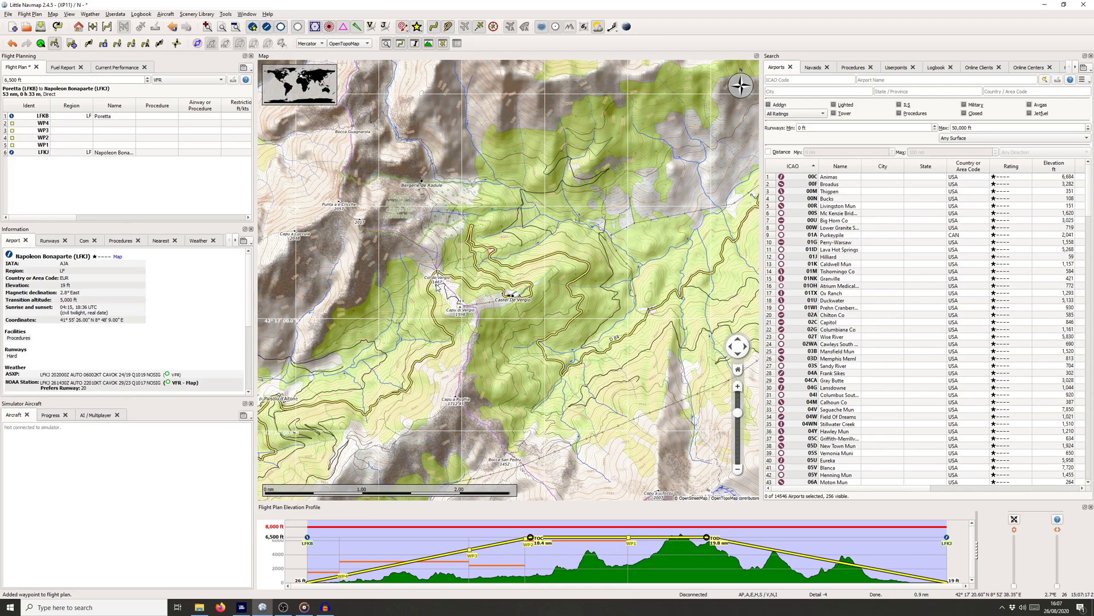
scroll(437, 287, "down", 2)
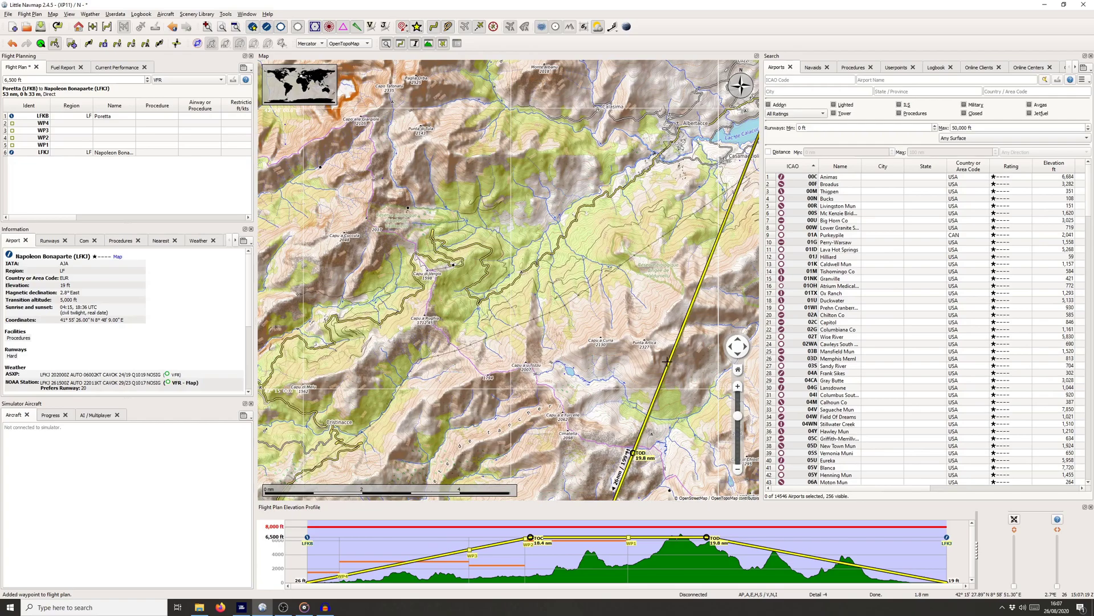
left_click_drag(667, 362, 415, 254)
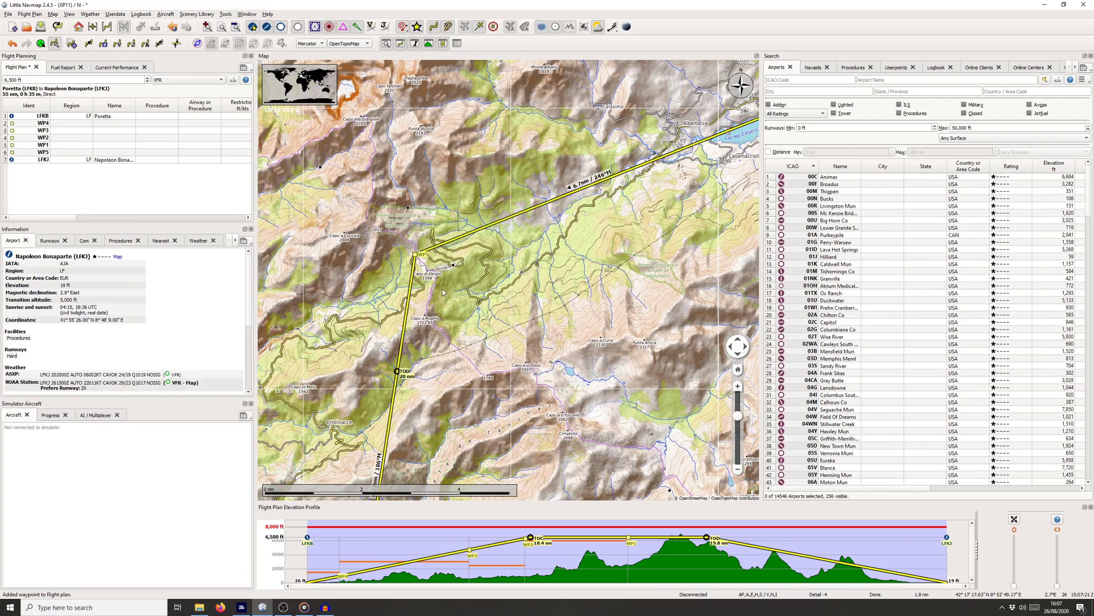
Add a waypoint just southeast of Evisa to the leg between the mountain pass and Napoleon Bonaparte
scroll(443, 293, "down", 5)
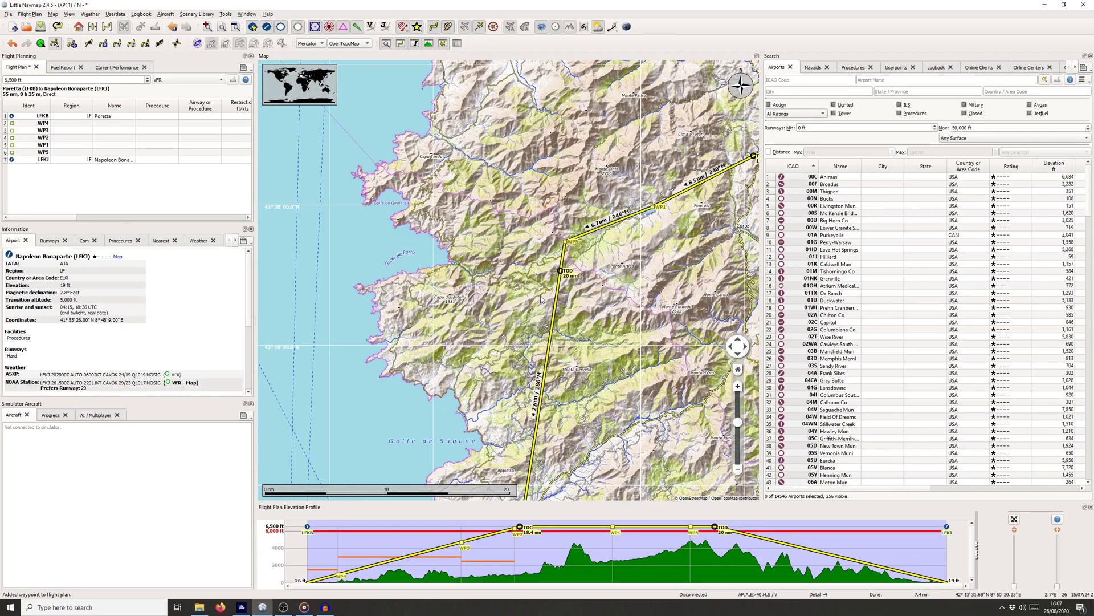
left_click_drag(508, 361, 530, 237)
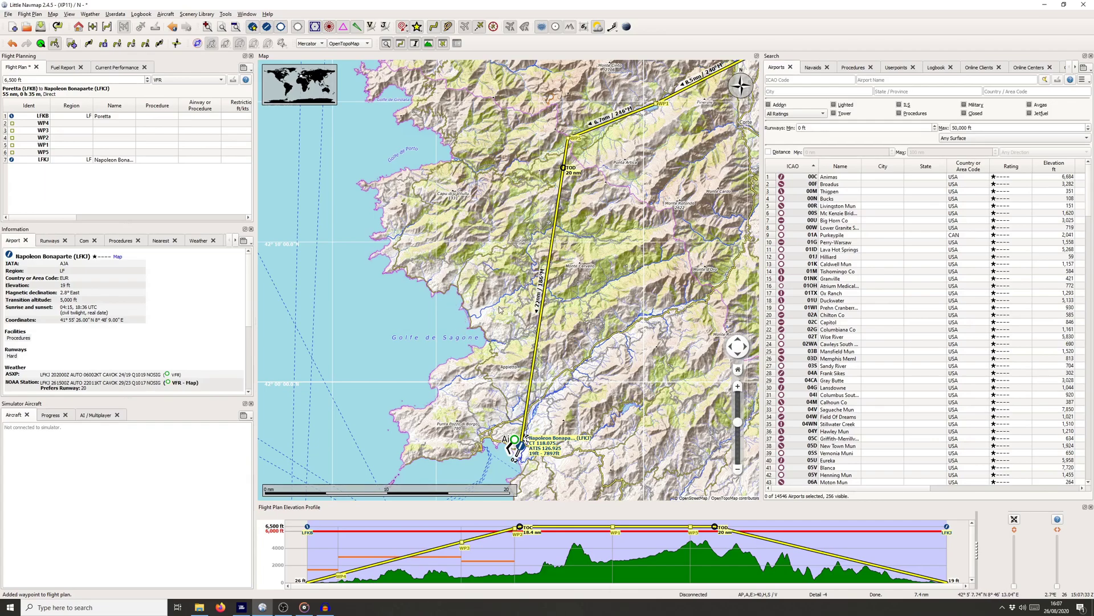
scroll(492, 298, "up", 2)
left_click_drag(593, 148, 537, 279)
left_click_drag(571, 199, 500, 218)
scroll(527, 224, "up", 1)
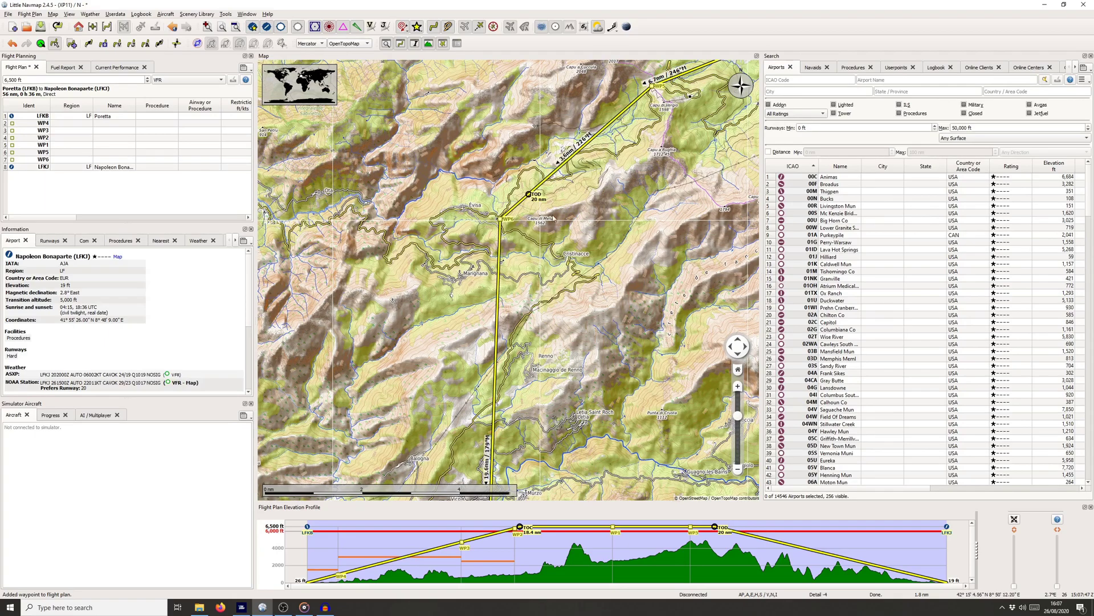
Bend the remaining leg to Napoleon Bonaparte with waypoints north of Renno and on the coast near Sagone
left_click_drag(498, 309, 527, 314)
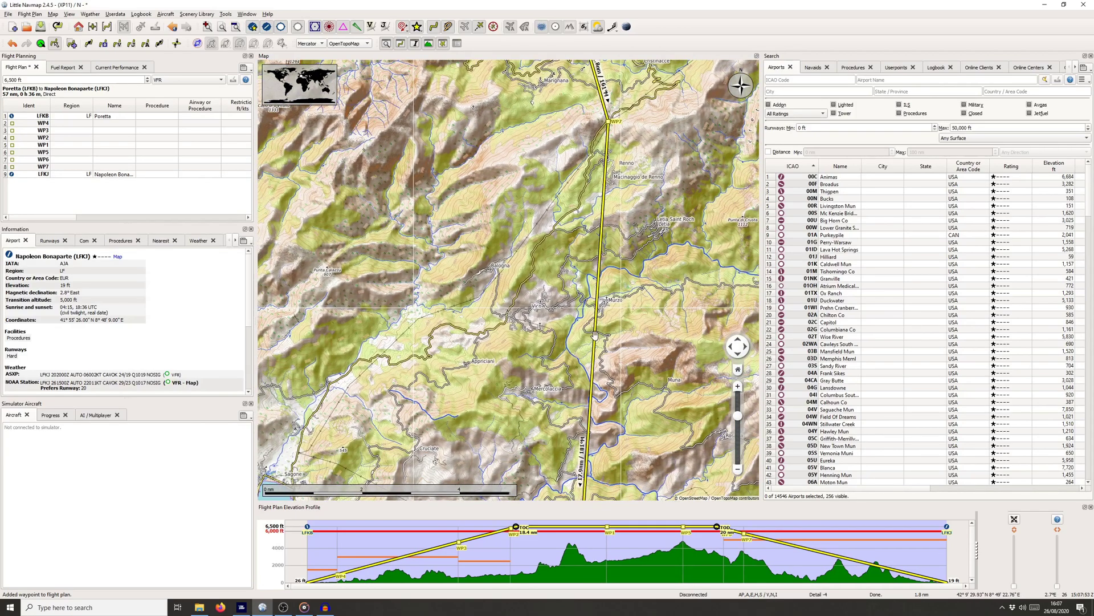
left_click_drag(595, 336, 592, 225)
left_click_drag(614, 305, 605, 224)
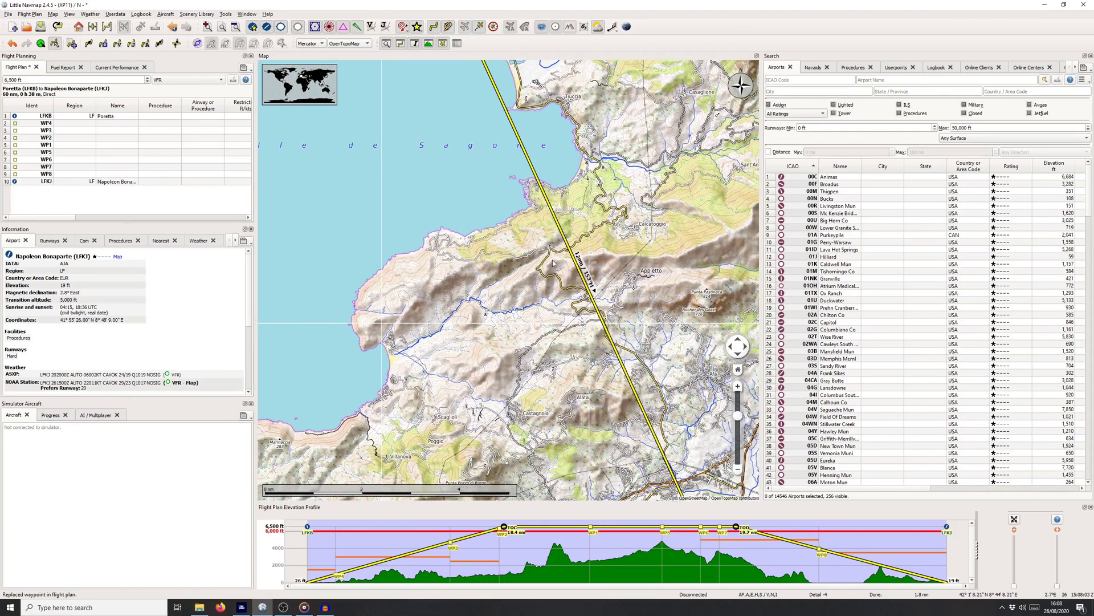
Add a waypoint where the road crosses the ridge west of Appietto to the leg between Sagone and Napoleon Bonaparte
scroll(558, 264, "up", 2)
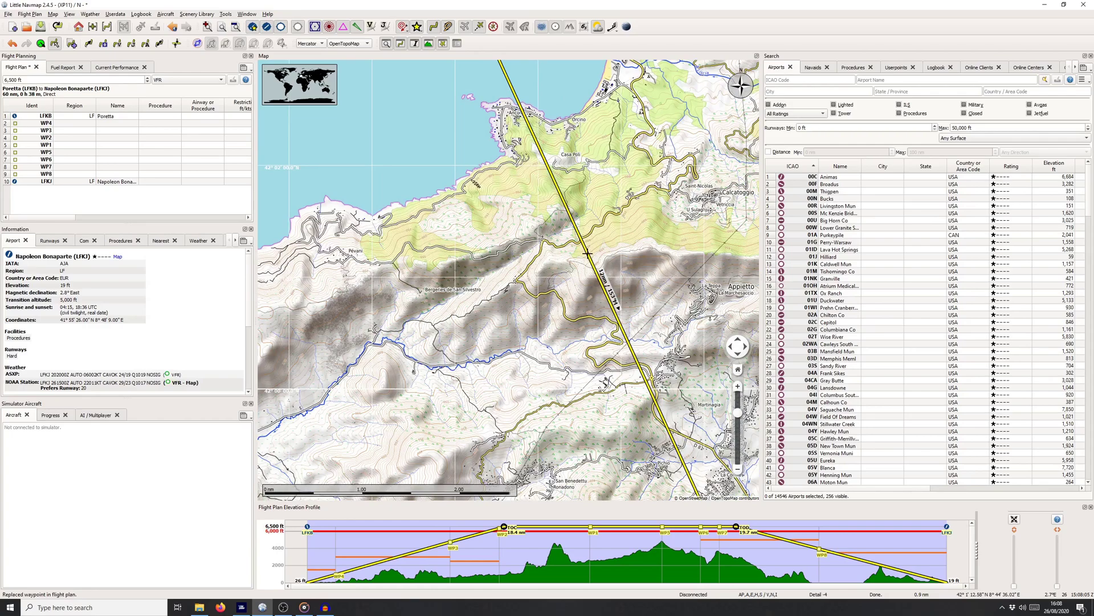
left_click_drag(585, 254, 515, 282)
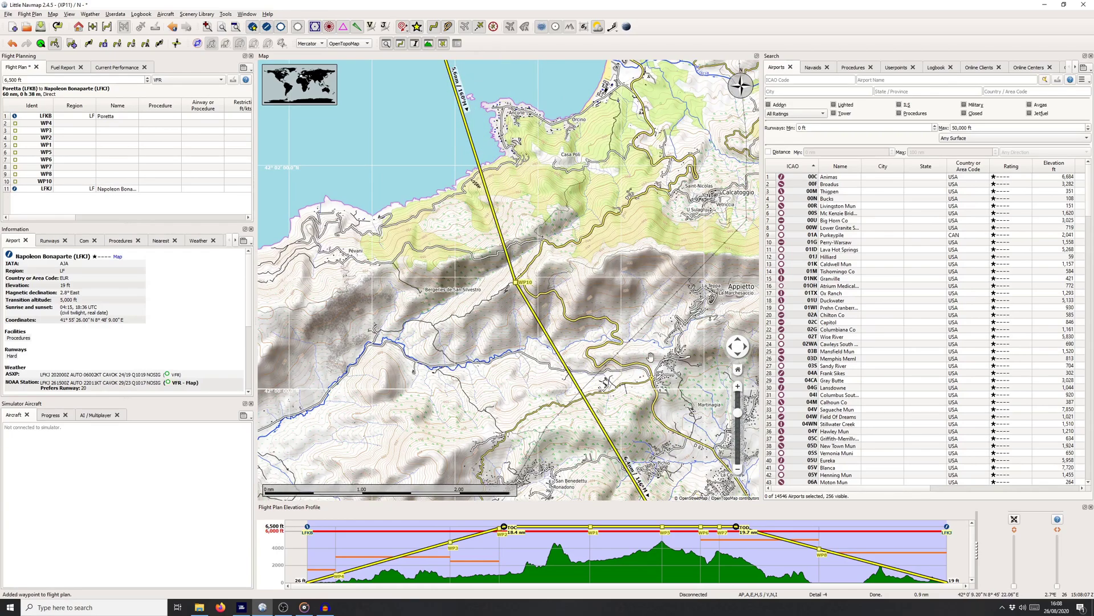
left_click_drag(650, 358, 589, 201)
right_click(589, 277)
left_click(565, 258)
scroll(679, 354, "down", 1)
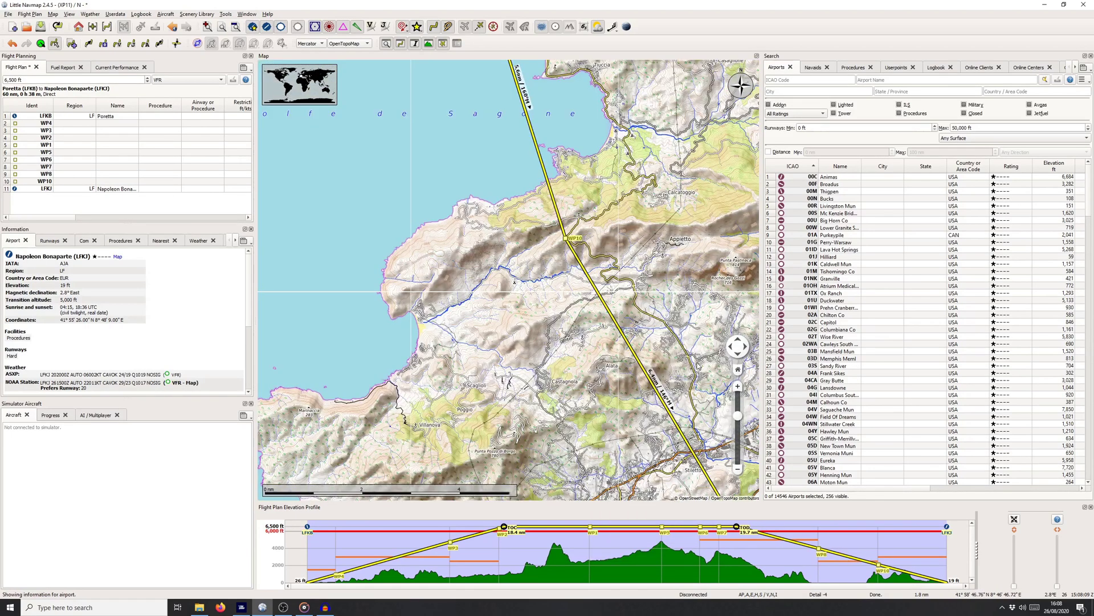
Review the whole route on the map from Napoleon Bonaparte back to Poretta
left_click_drag(724, 442, 621, 311)
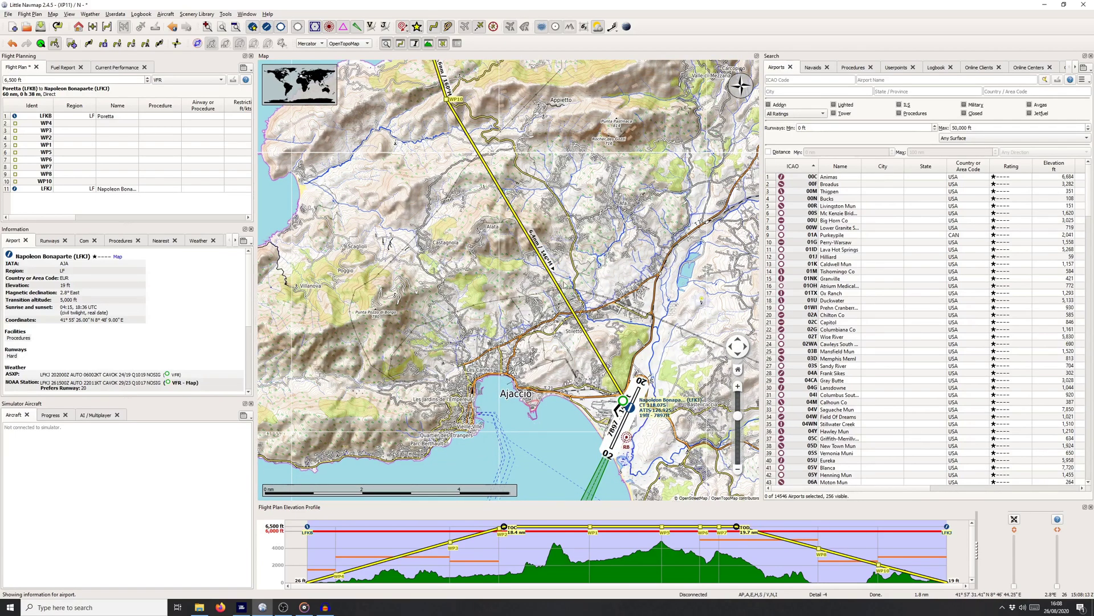
scroll(593, 279, "down", 4)
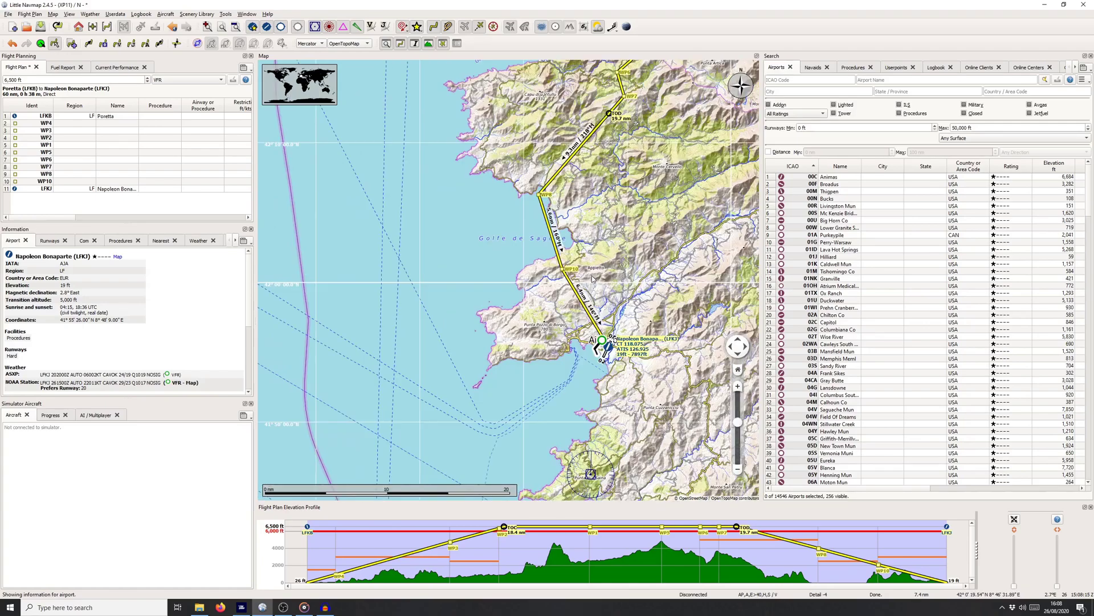
left_click_drag(591, 279, 507, 373)
left_click_drag(634, 220, 571, 313)
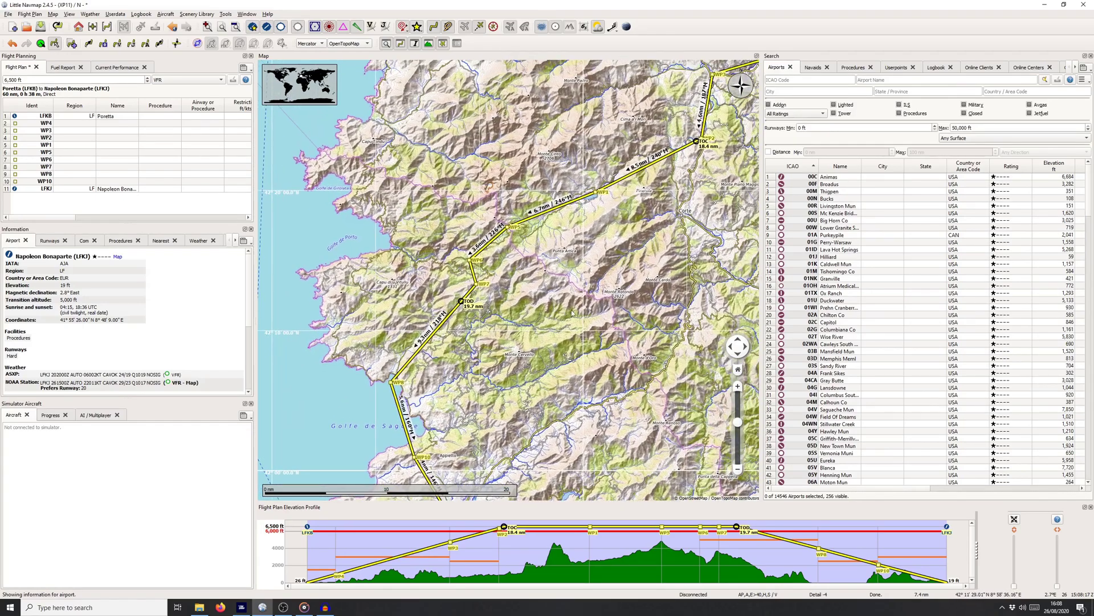
left_click_drag(651, 270, 544, 388)
left_click_drag(686, 275, 593, 312)
left_click_drag(655, 255, 618, 312)
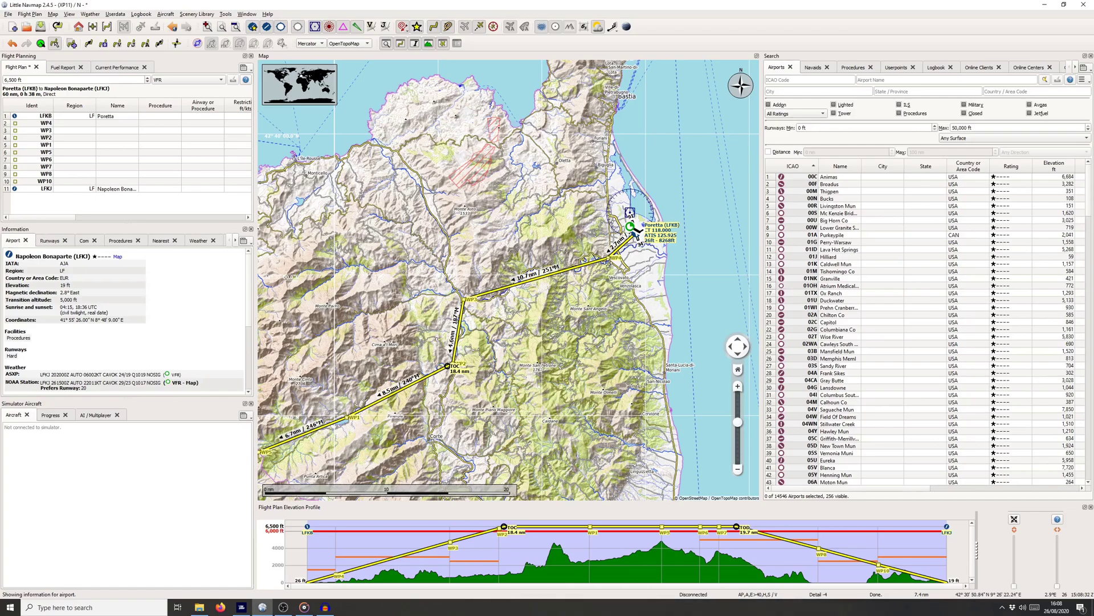
Rename the first waypoint after Poretta, WP4, as "Valley"
right_click(608, 260)
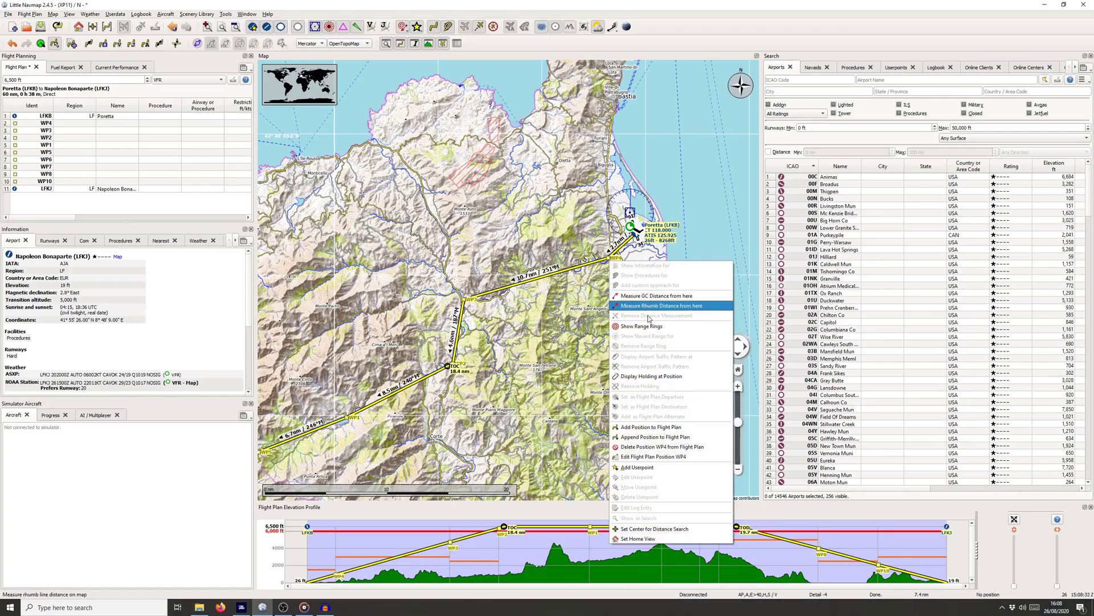
left_click(655, 457)
left_click_drag(565, 283, 540, 284)
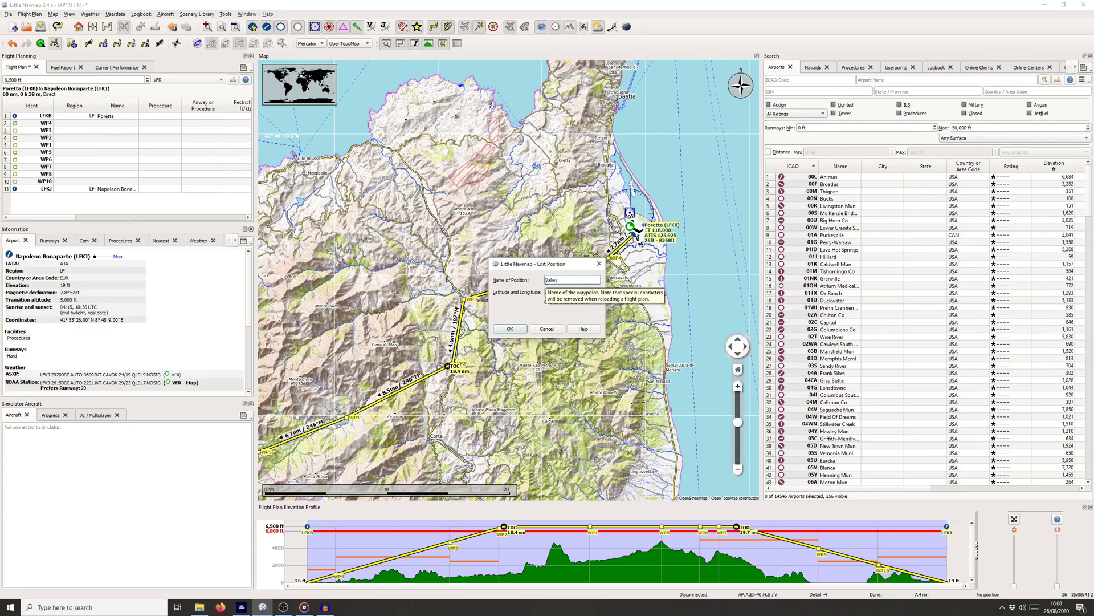
type("Valley")
key("Return")
Rename waypoint WP3 at the river junction town as "Ponte Leccia"
scroll(478, 299, "up", 3)
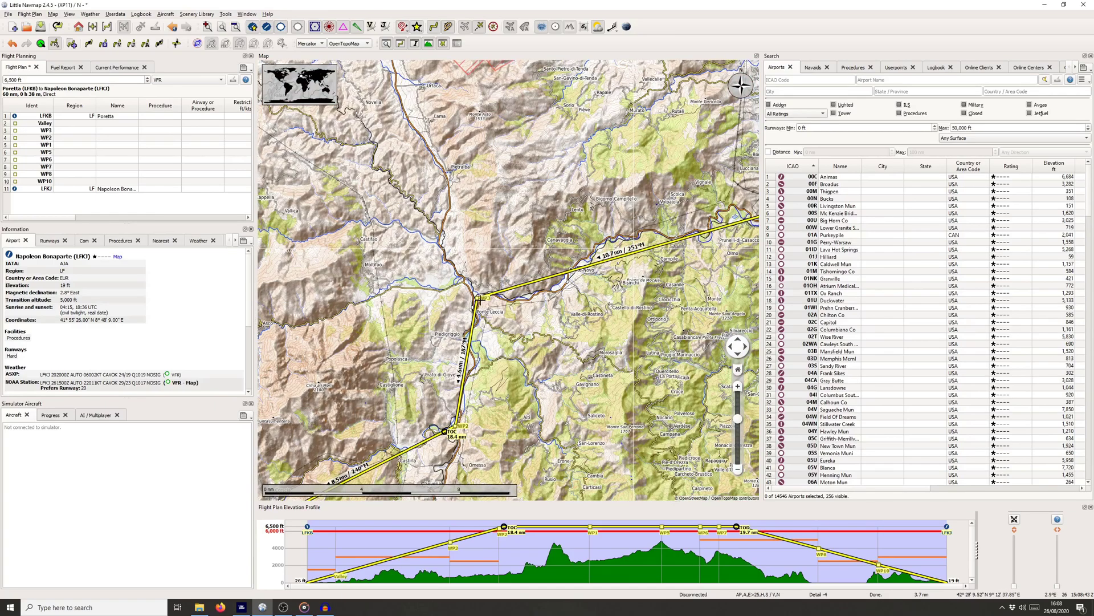
right_click(478, 298)
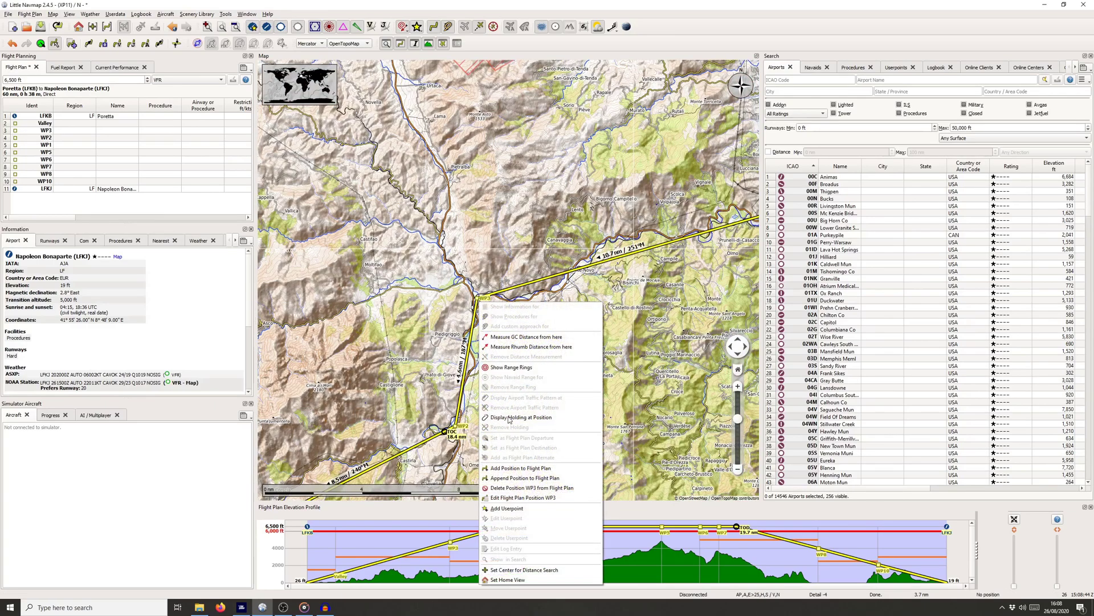
left_click(523, 498)
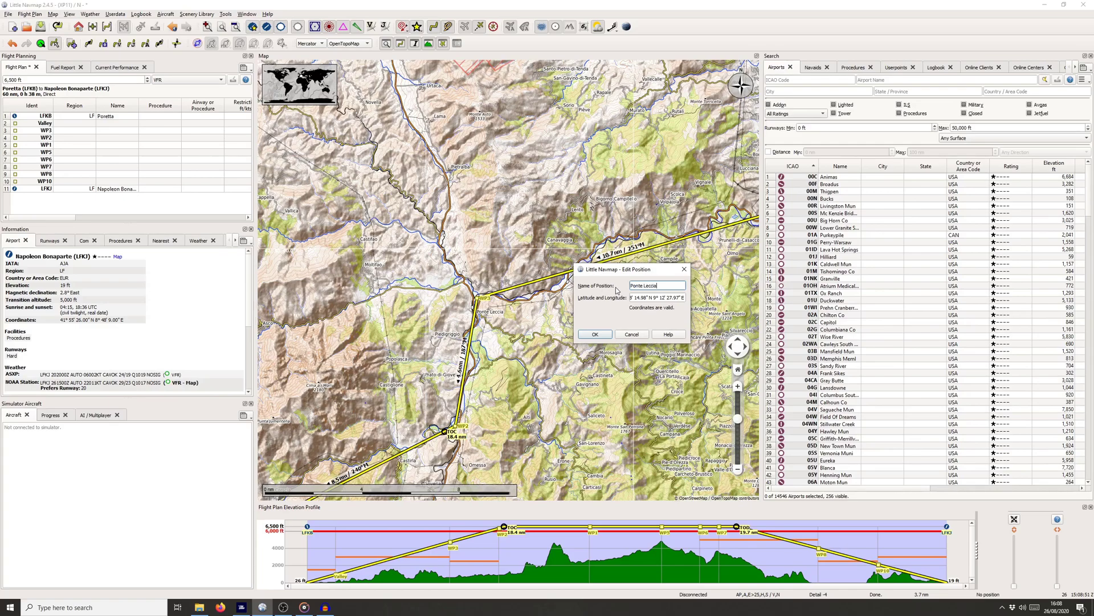
left_click(595, 334)
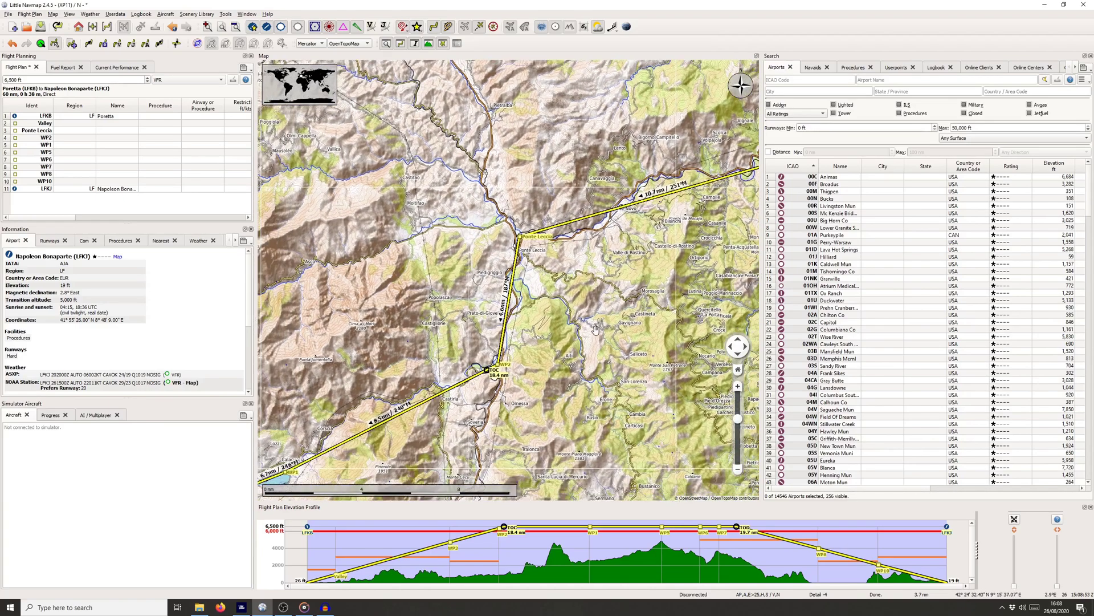
Rename waypoint WP2, in the valley between Prato-di-Giovellina and Omessa, as "River + Minor Road"
scroll(527, 308, "up", 2)
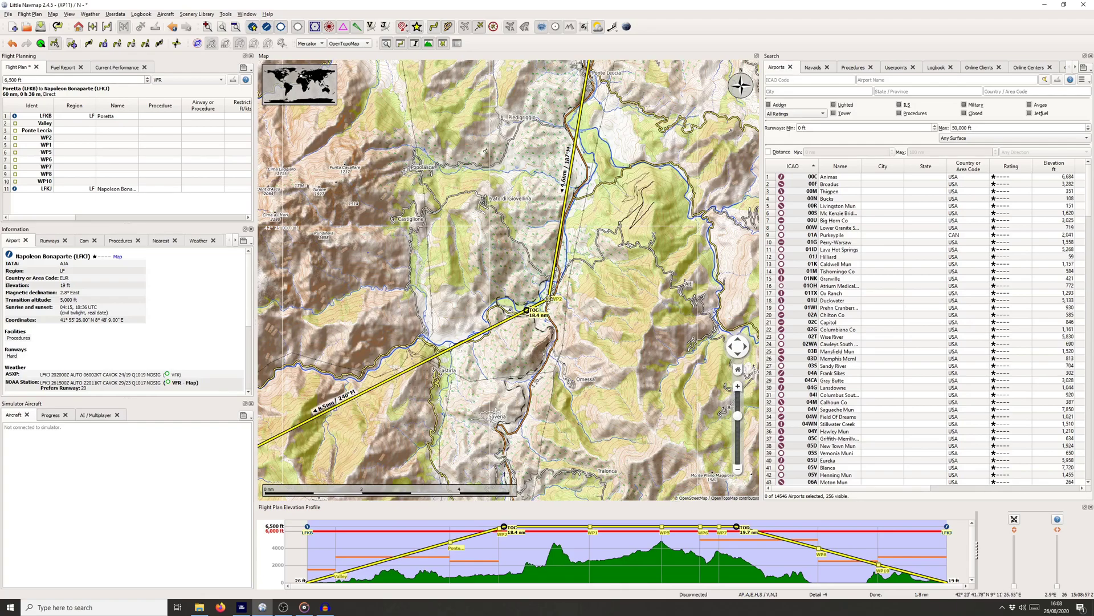
right_click(548, 298)
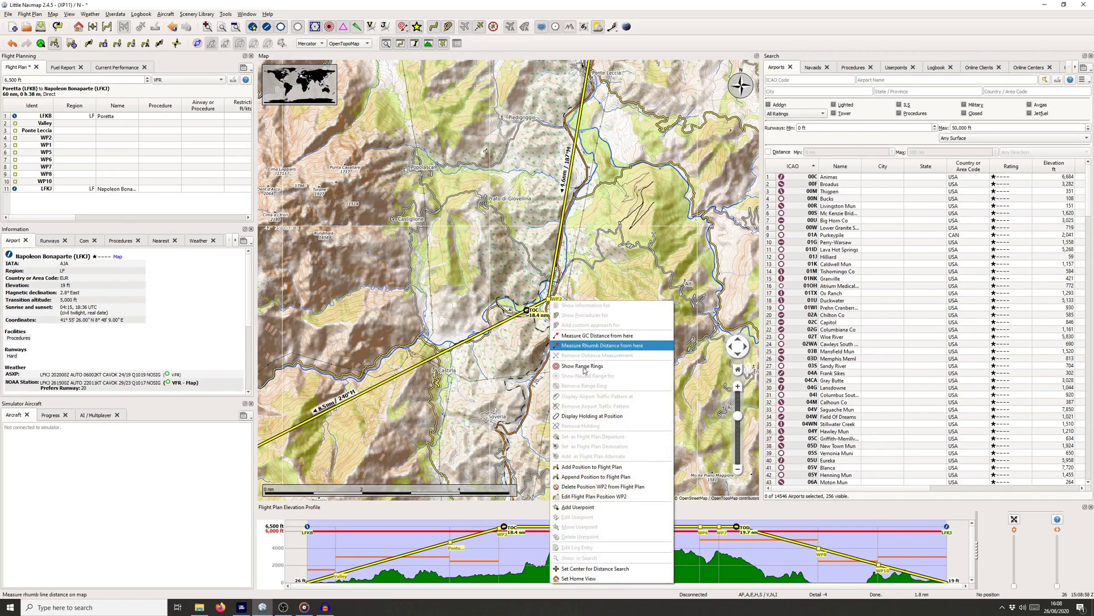
left_click(600, 493)
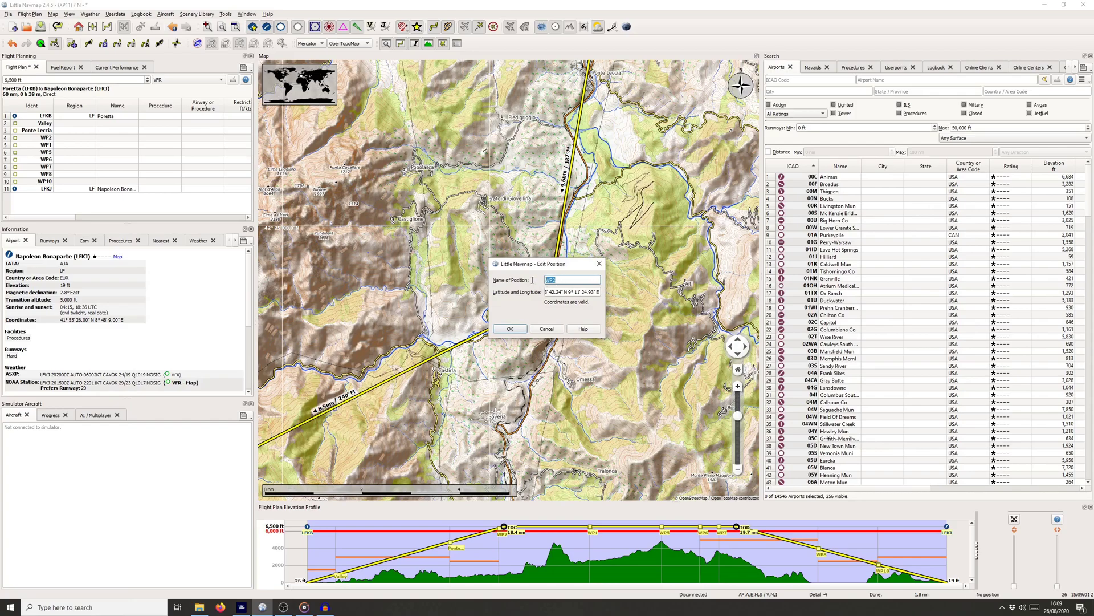
type("River + Minor Road")
key("Return")
Rename waypoint WP1 at the northeastern end of Lac de Calacuccia as "Lac"
left_click_drag(464, 409, 717, 246)
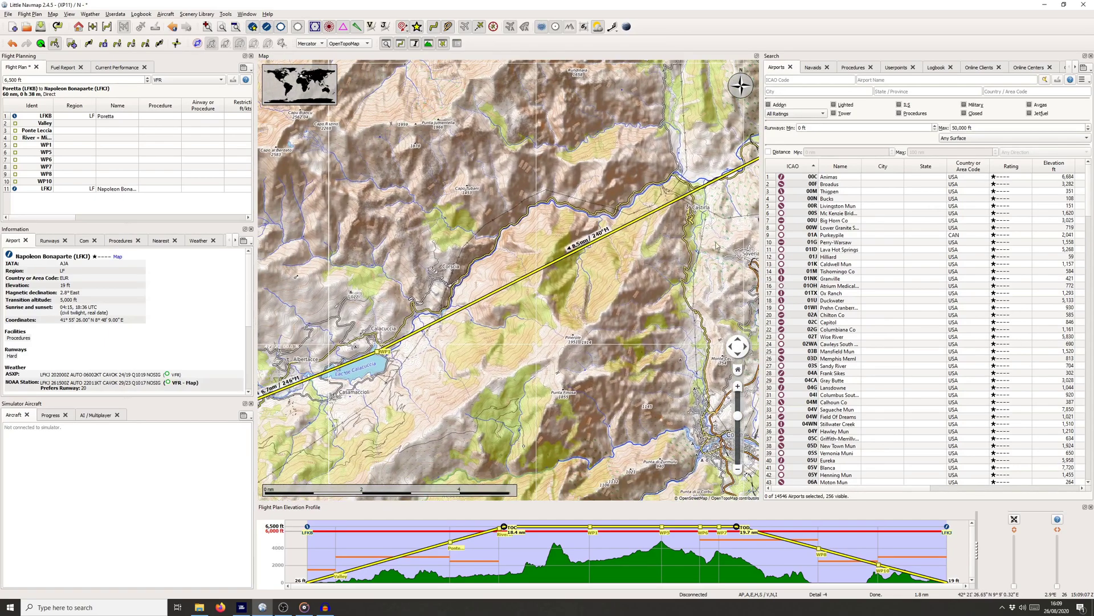
left_click_drag(453, 287, 586, 256)
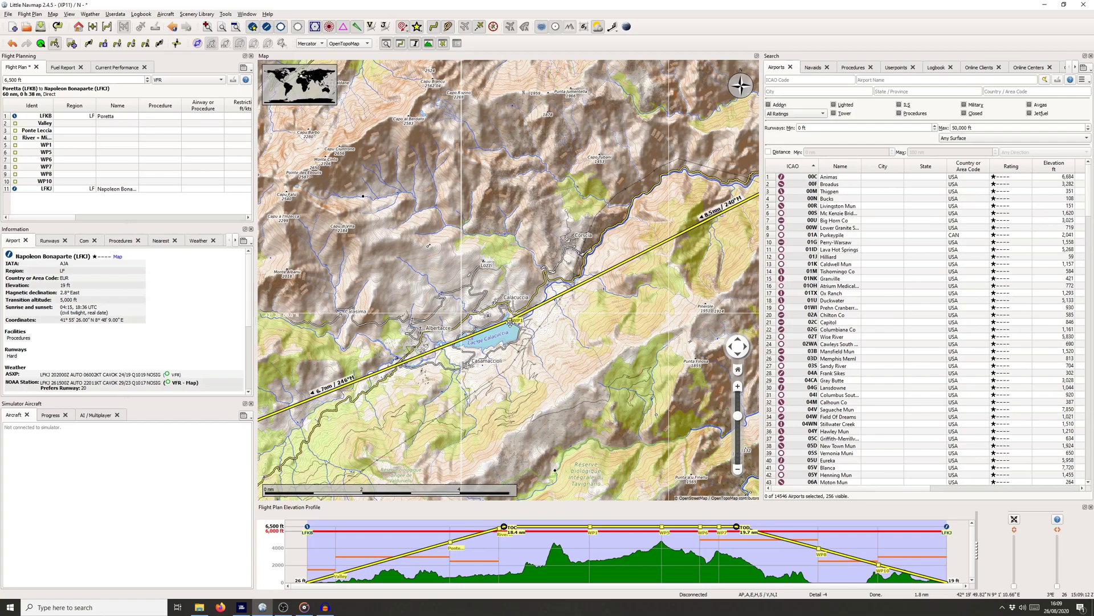
right_click(511, 320)
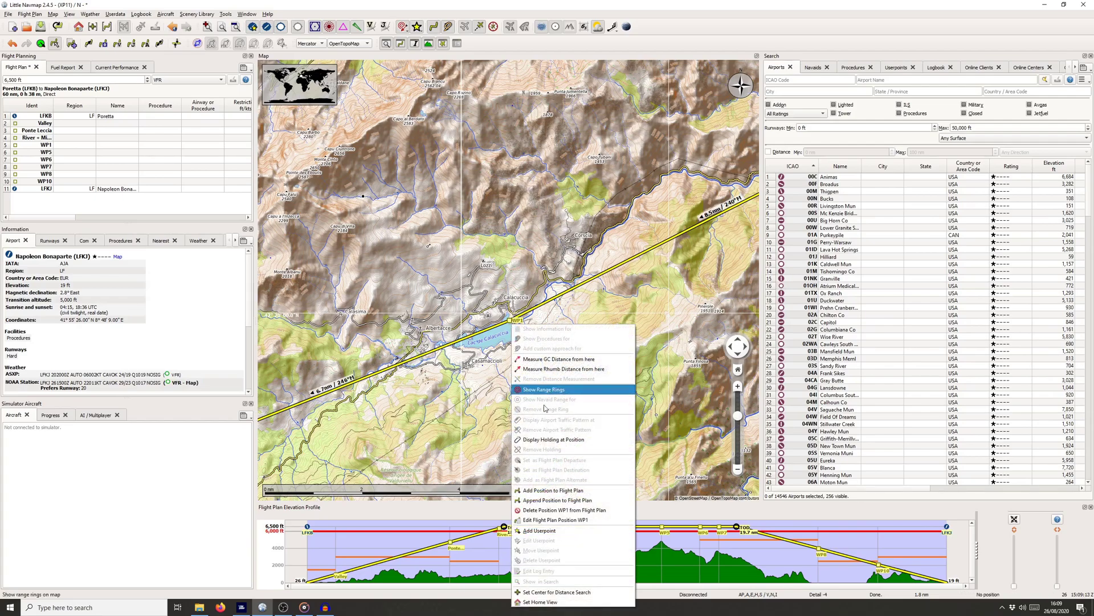
left_click(535, 513)
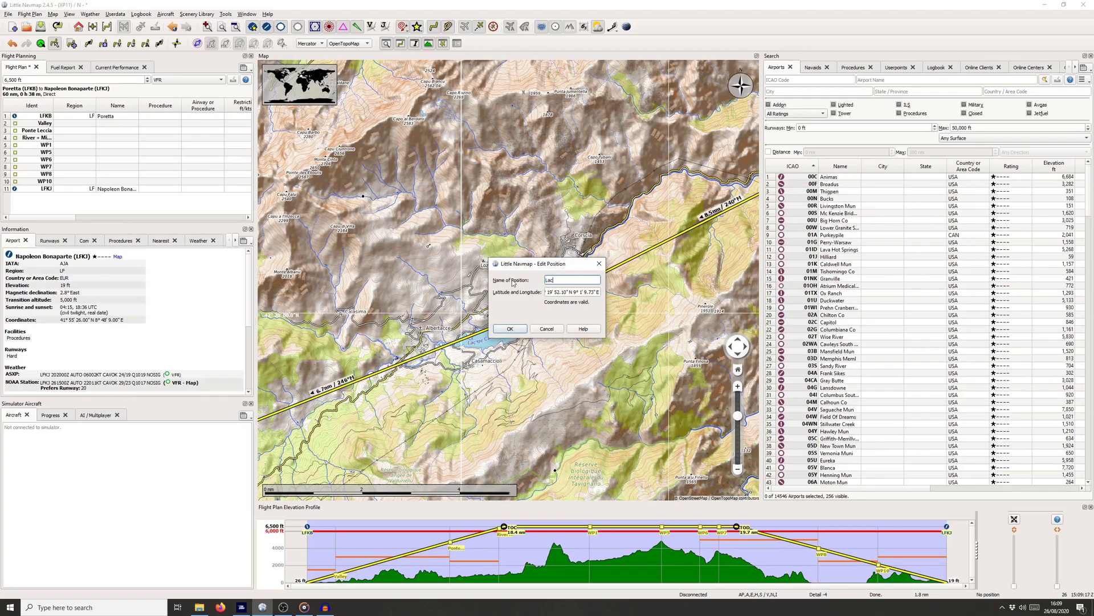
type("Lac")
left_click(510, 329)
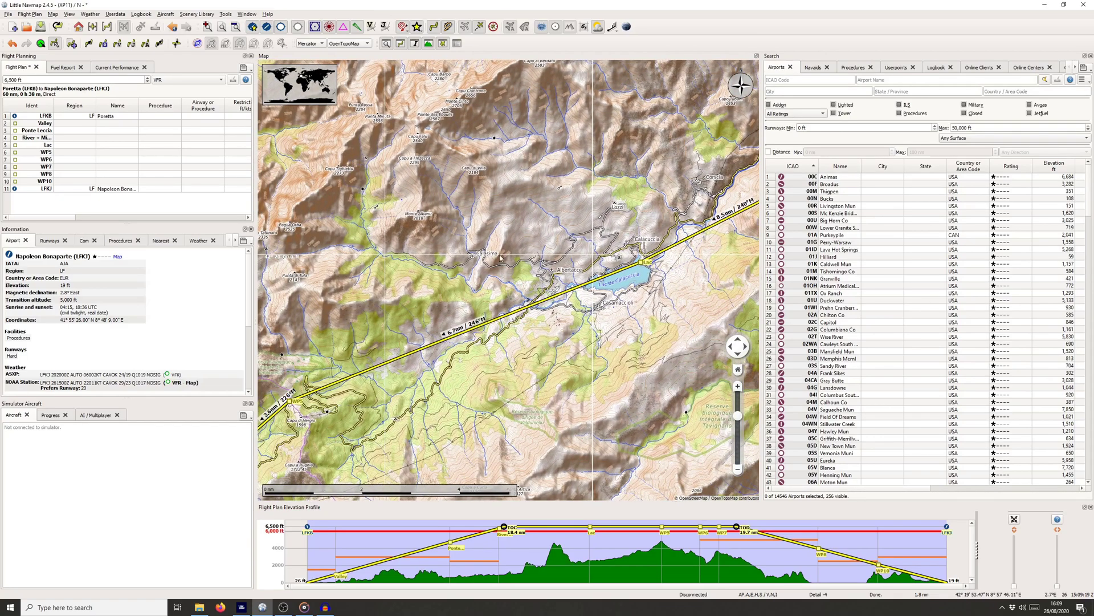
Rename waypoint WP5, at the pass southwest of Lac de Calacuccia, as "Col de Vergio"
left_click_drag(532, 380, 574, 343)
scroll(523, 358, "down", 1)
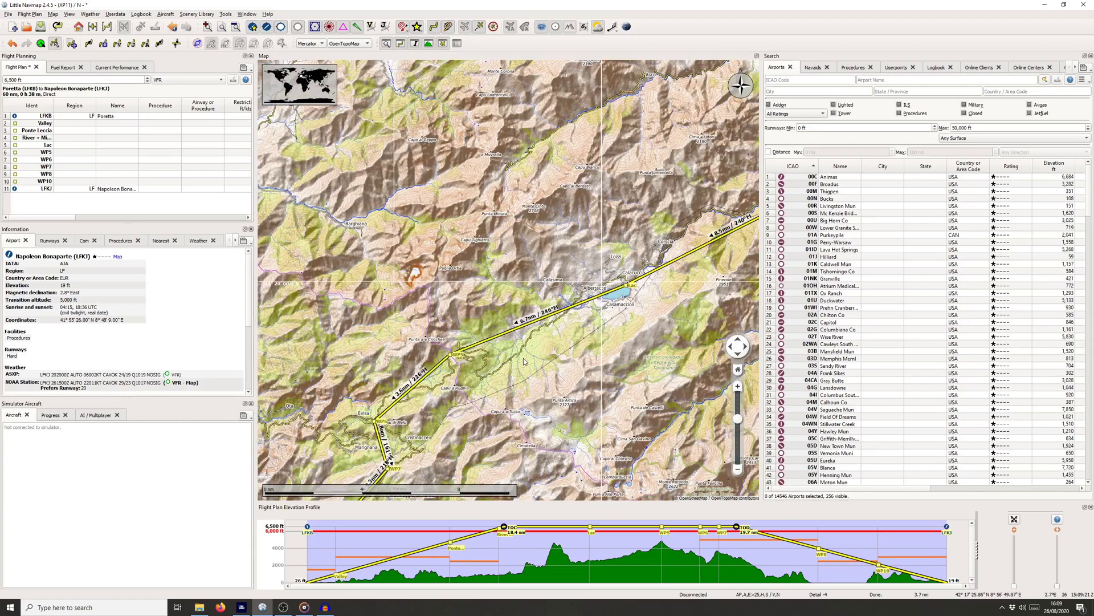
left_click_drag(480, 382, 530, 356)
scroll(530, 356, "up", 3)
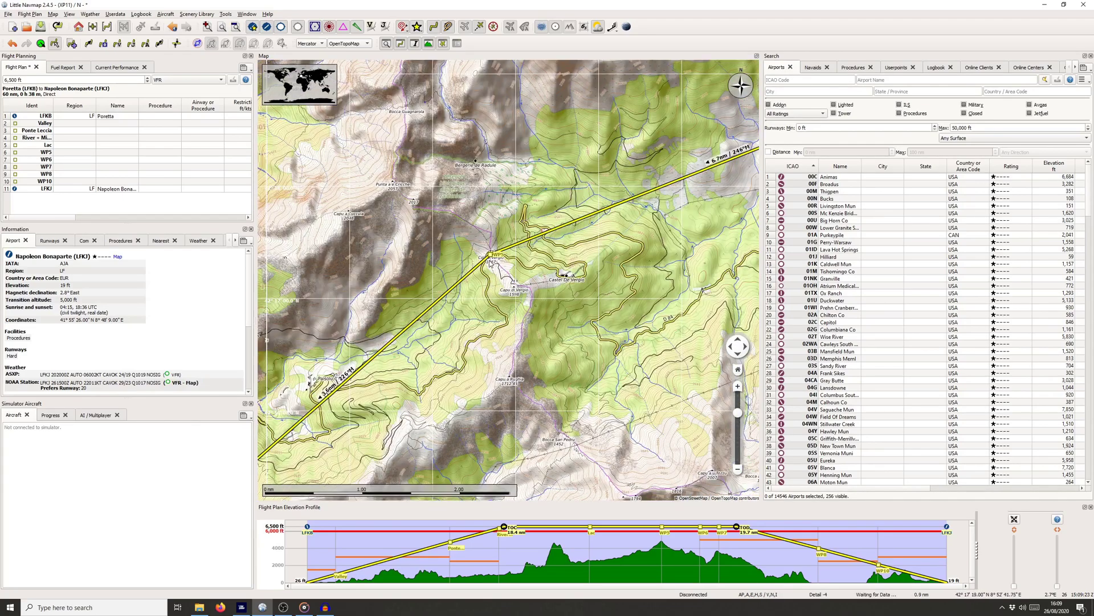
right_click(490, 255)
left_click(543, 453)
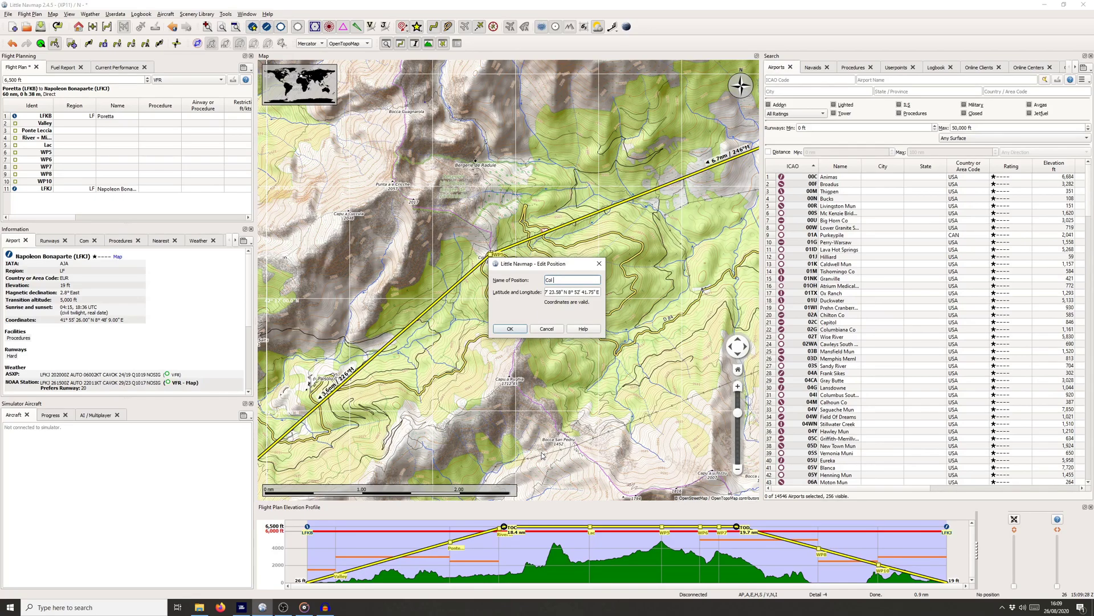
type("Col de Vergio")
key("Return")
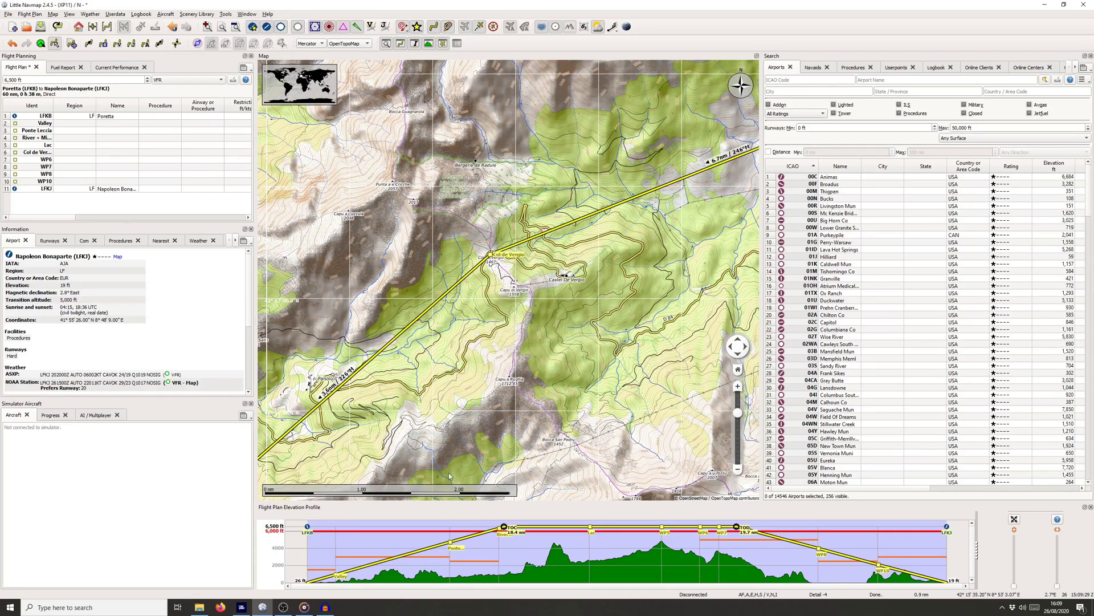
Rename waypoint WP6, just southeast of Evisa, as "Ridgeline end"
scroll(550, 331, "down", 2)
left_click_drag(550, 332, 628, 221)
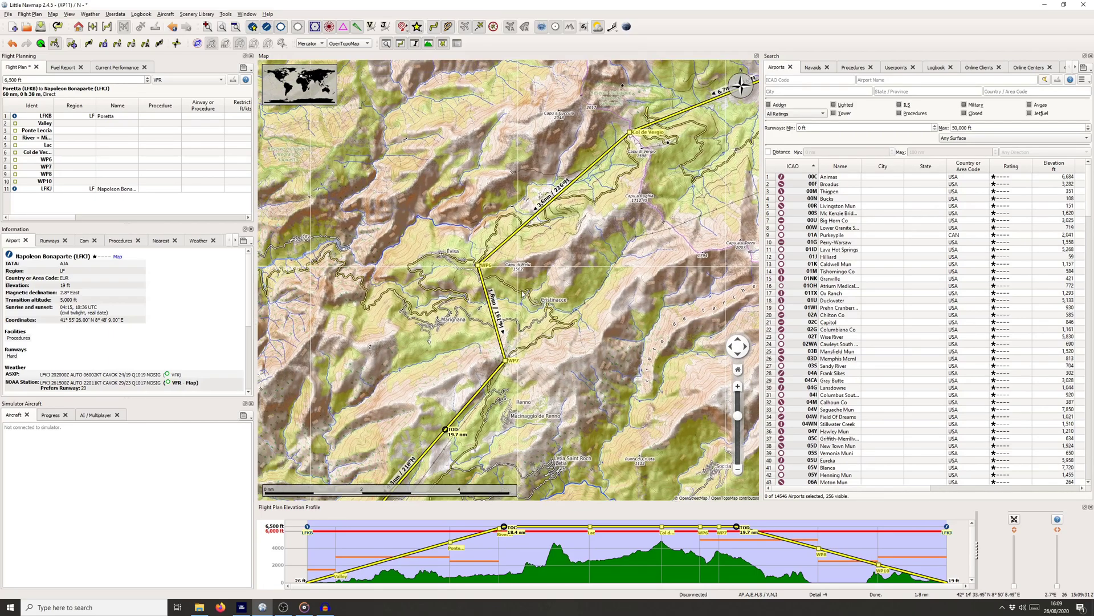
right_click(479, 266)
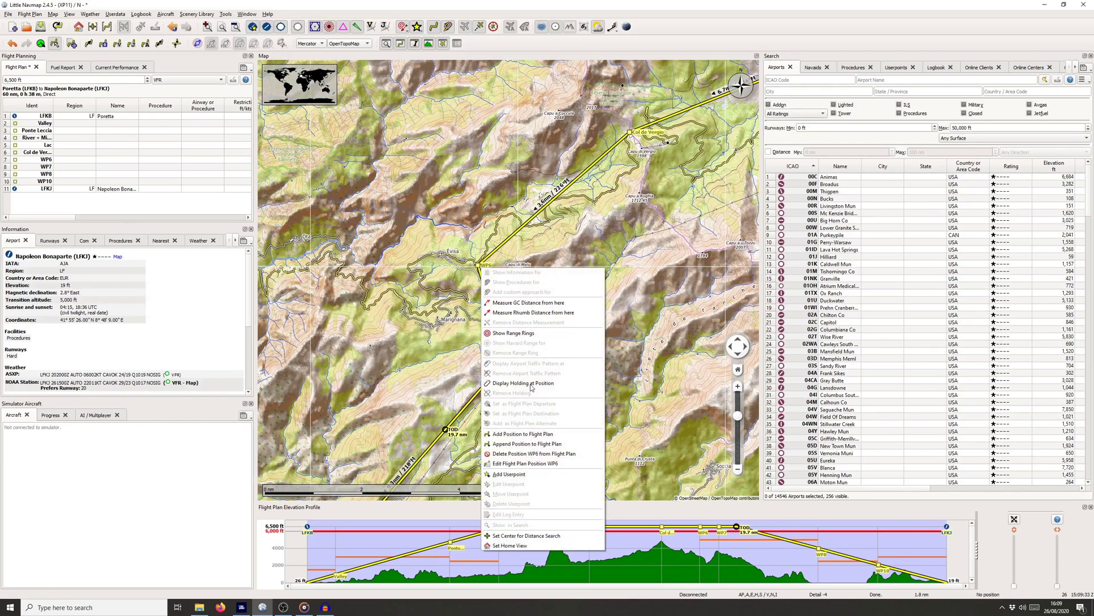
left_click(526, 464)
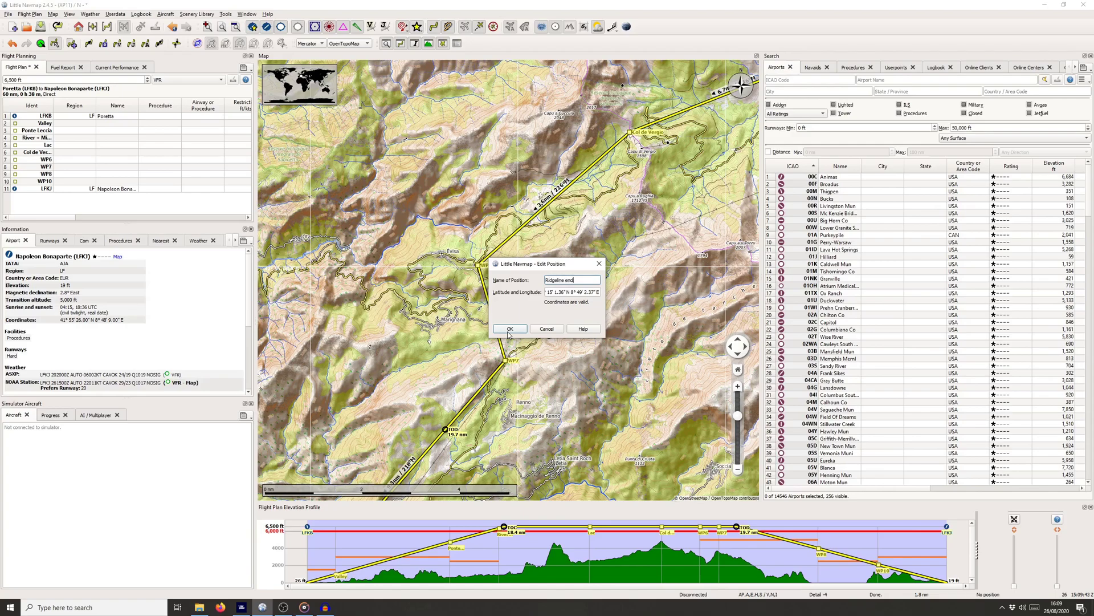
left_click(509, 329)
Rename waypoint WP7, on the road northwest of Renno, as "Road valley"
scroll(548, 391, "up", 1)
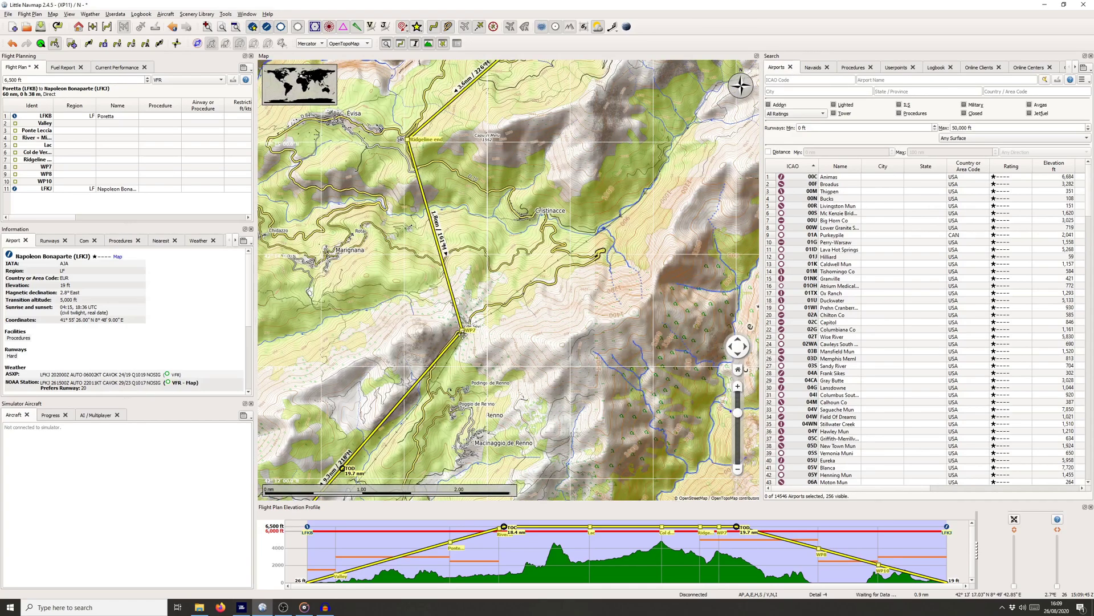
right_click(462, 334)
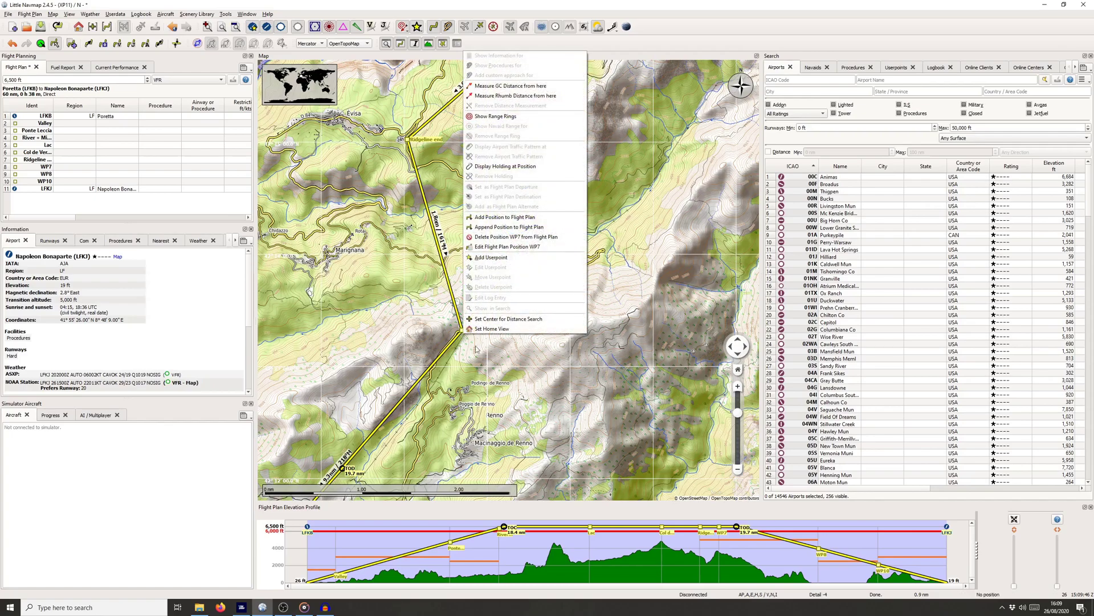
left_click(509, 247)
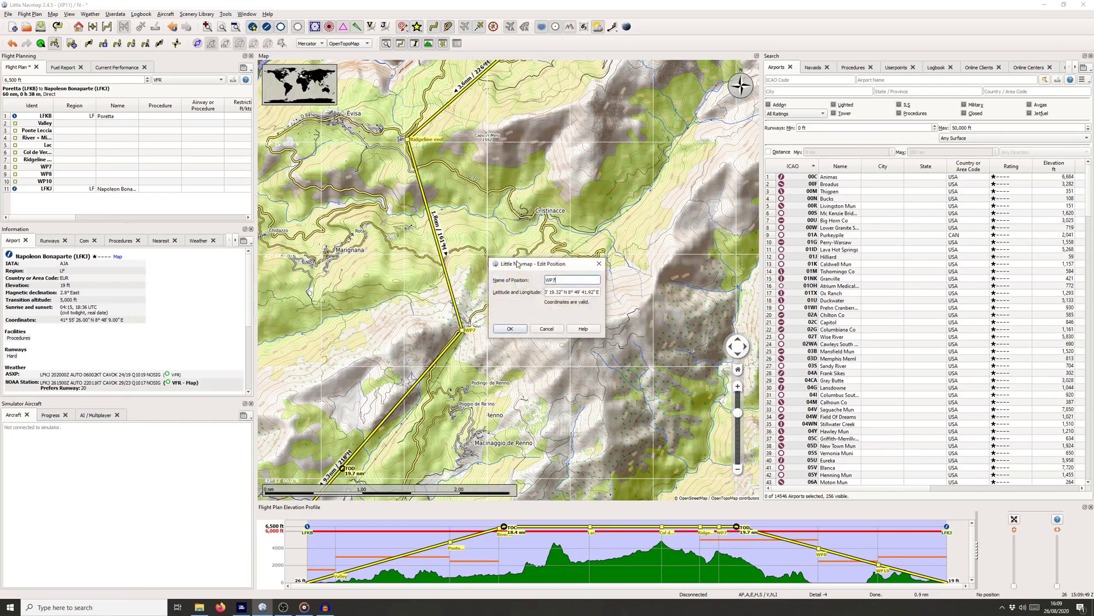
left_click(555, 280)
key("Return")
Rename waypoint WP8, on the coast where the route reaches the Golfe de Sagone, as "Sagone"
scroll(529, 275, "down", 1)
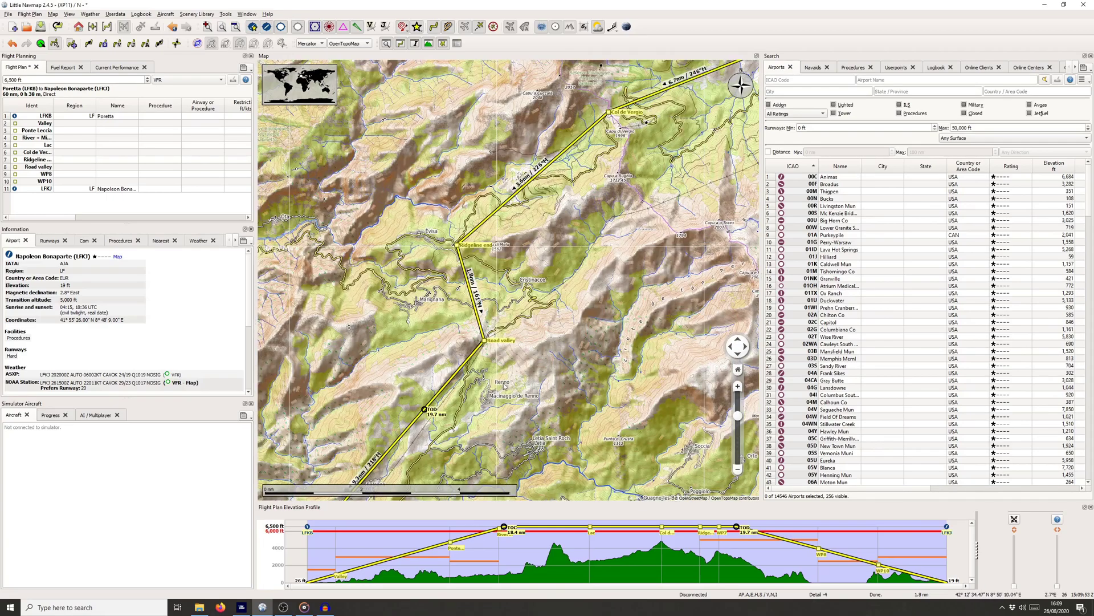
left_click_drag(471, 414, 601, 185)
left_click_drag(430, 363, 586, 212)
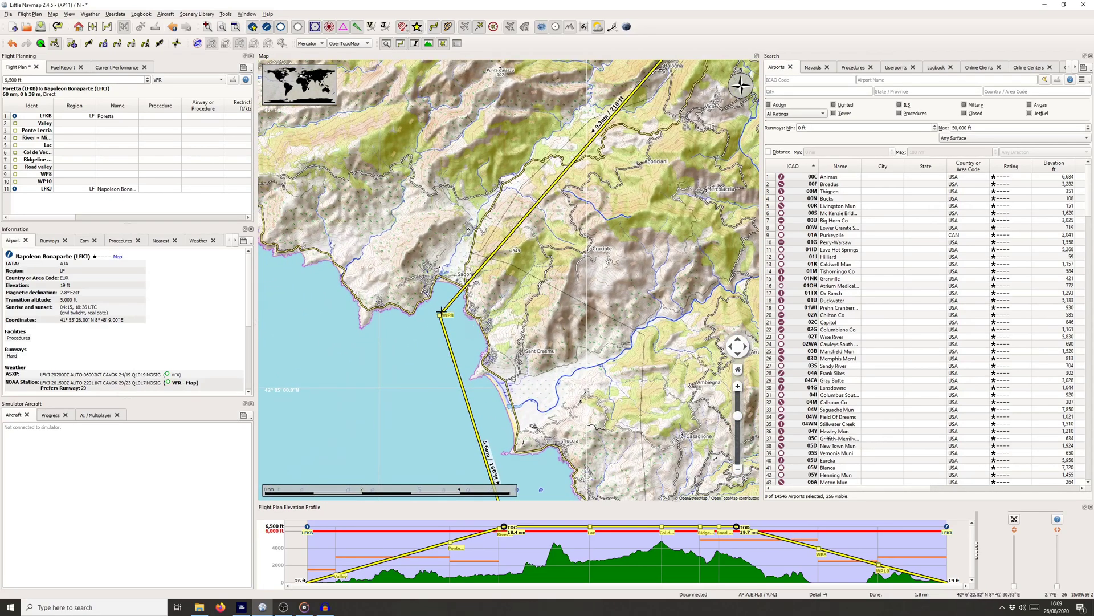
right_click(441, 315)
left_click(493, 512)
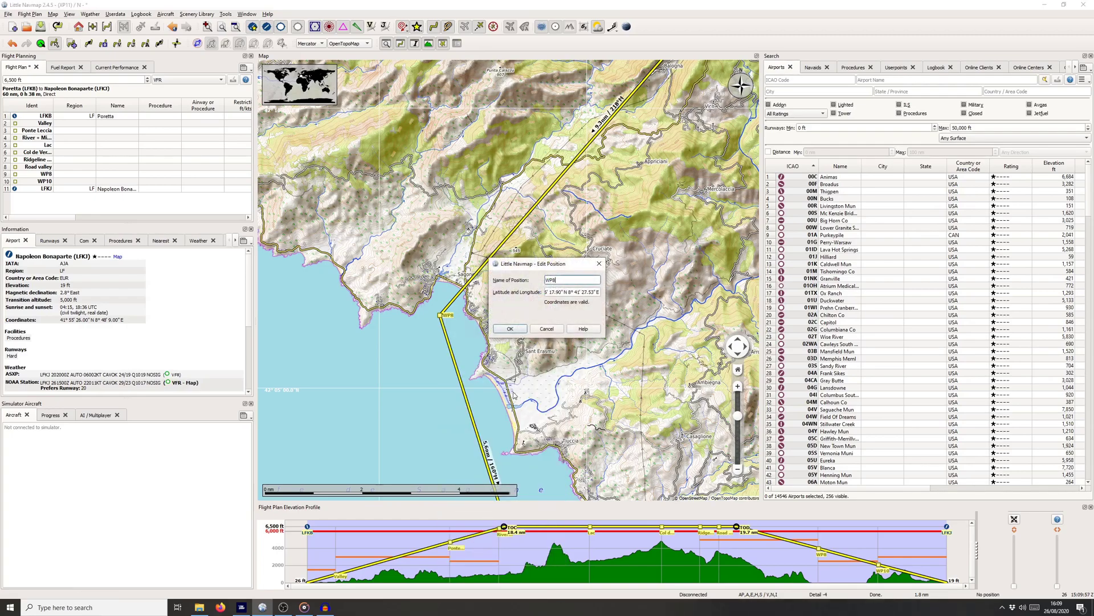
type("Sagone")
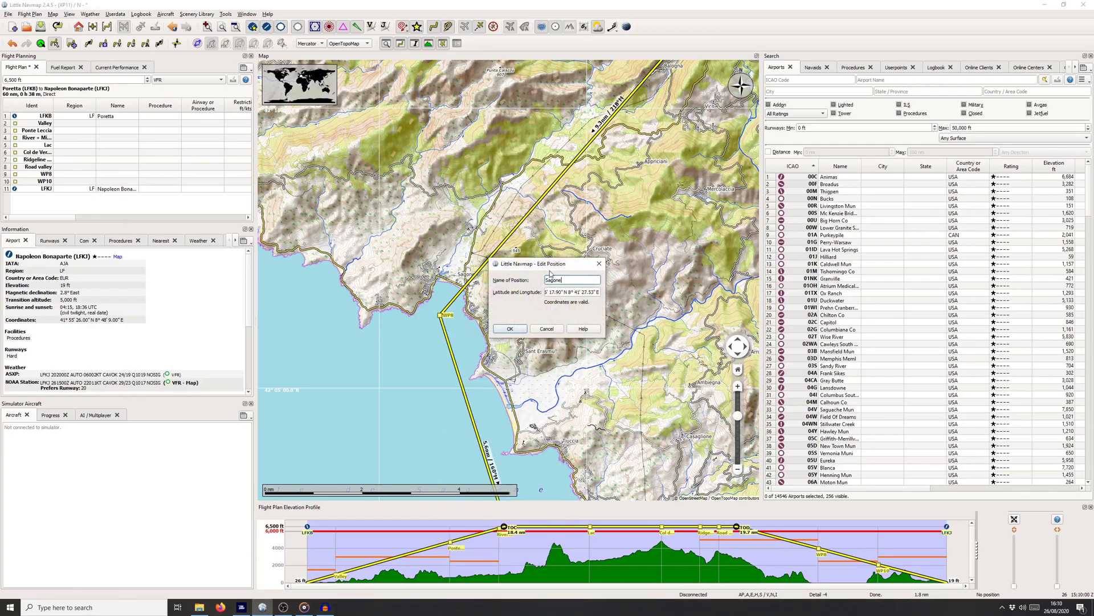
left_click(520, 329)
Rename waypoint WP10, on the high ground west of Appietto, as "Hillside"
scroll(536, 336, "down", 1)
left_click_drag(576, 485, 613, 318)
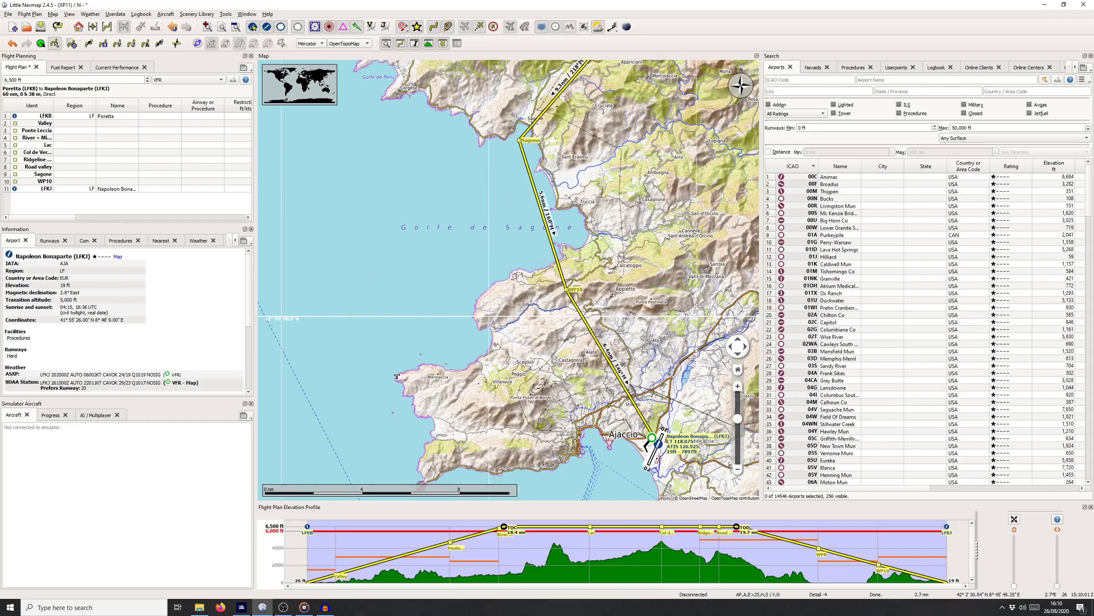
scroll(613, 319, "up", 1)
scroll(614, 317, "up", 1)
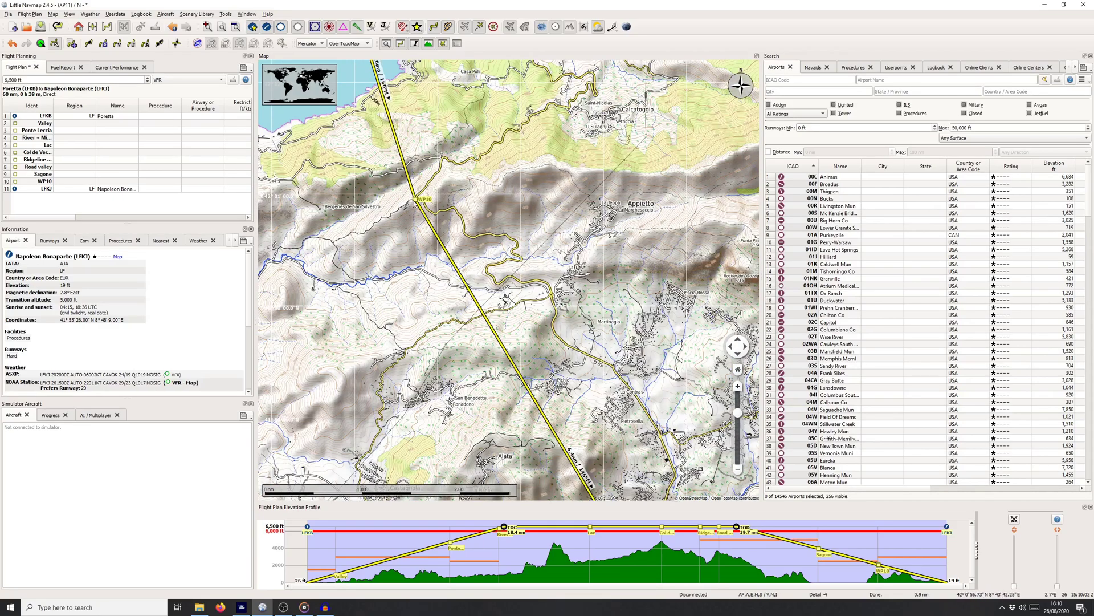
right_click(415, 200)
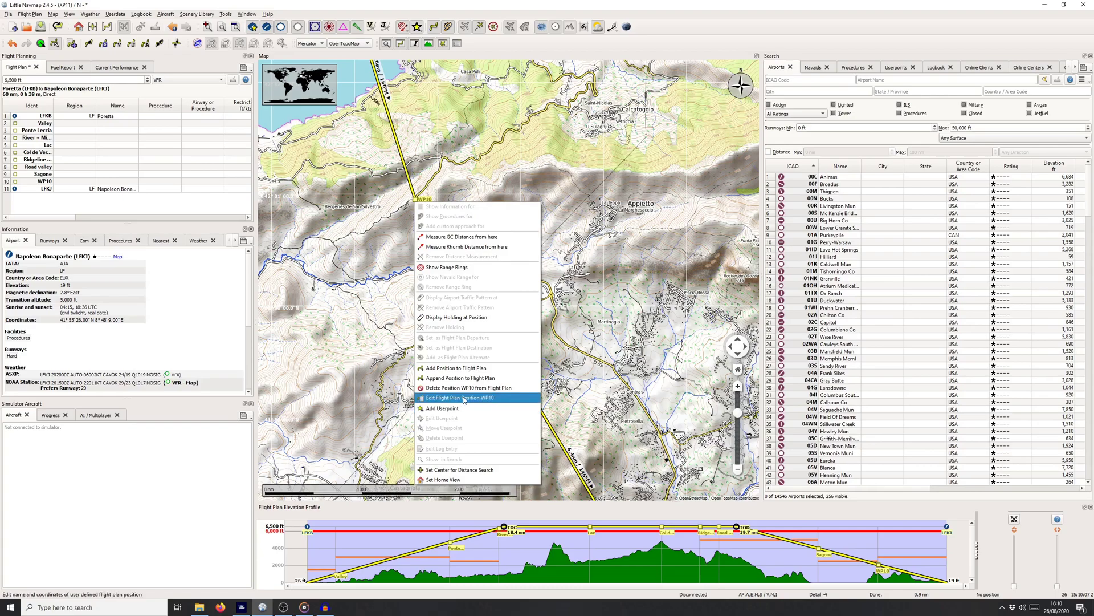
left_click(461, 397)
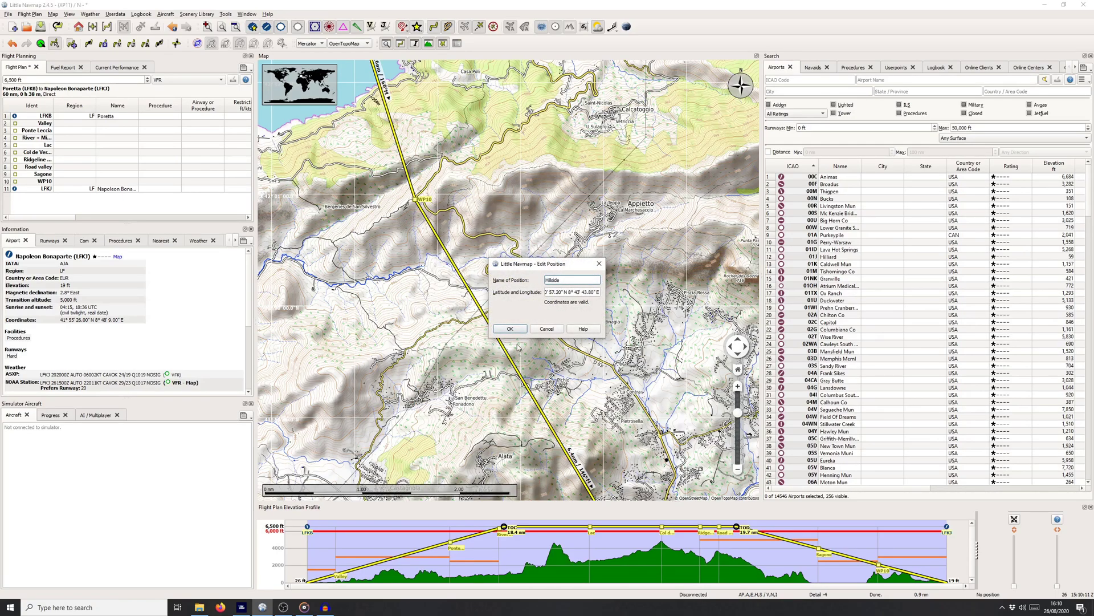
type("Hillside")
left_click(510, 329)
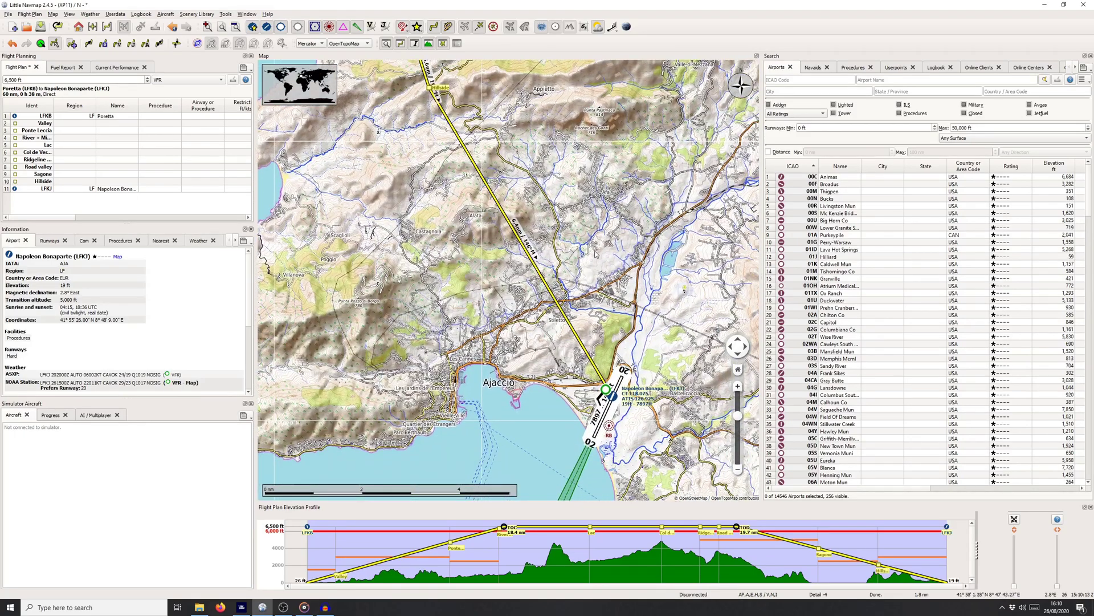
Review the named waypoints along the route from Napoleon Bonaparte back to Poretta
scroll(596, 293, "down", 1)
left_click_drag(608, 91, 515, 350)
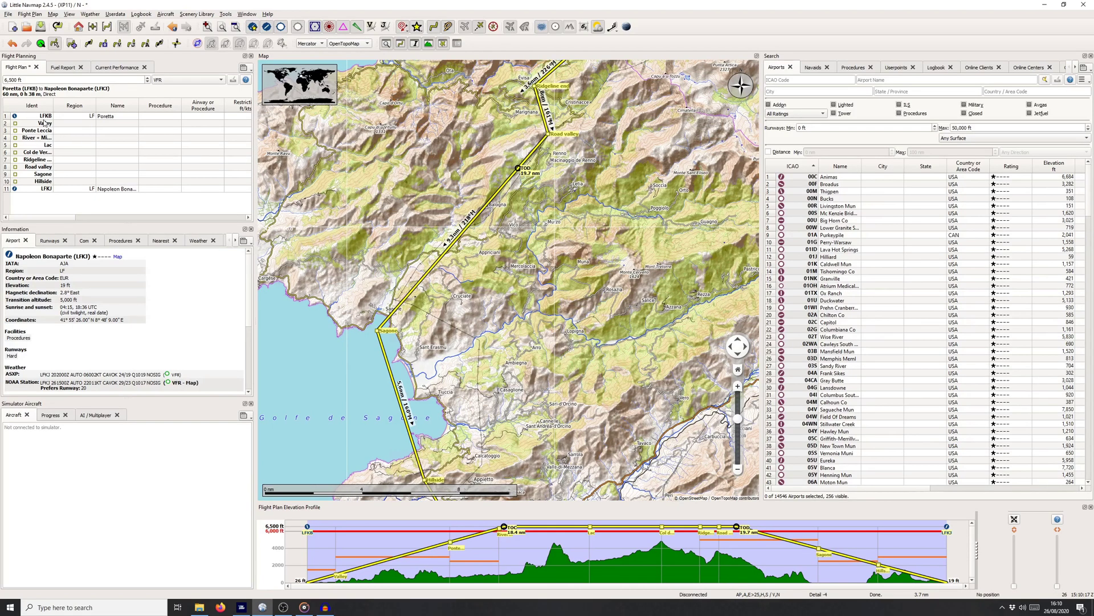
left_click_drag(595, 219, 579, 313)
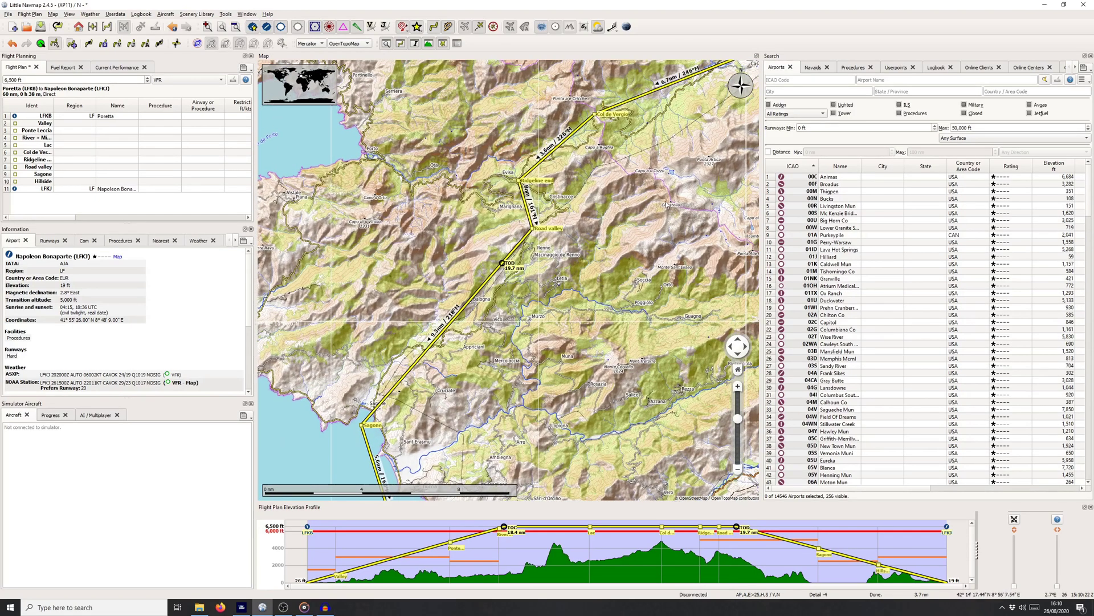
left_click_drag(666, 204, 516, 347)
left_click_drag(632, 258, 594, 280)
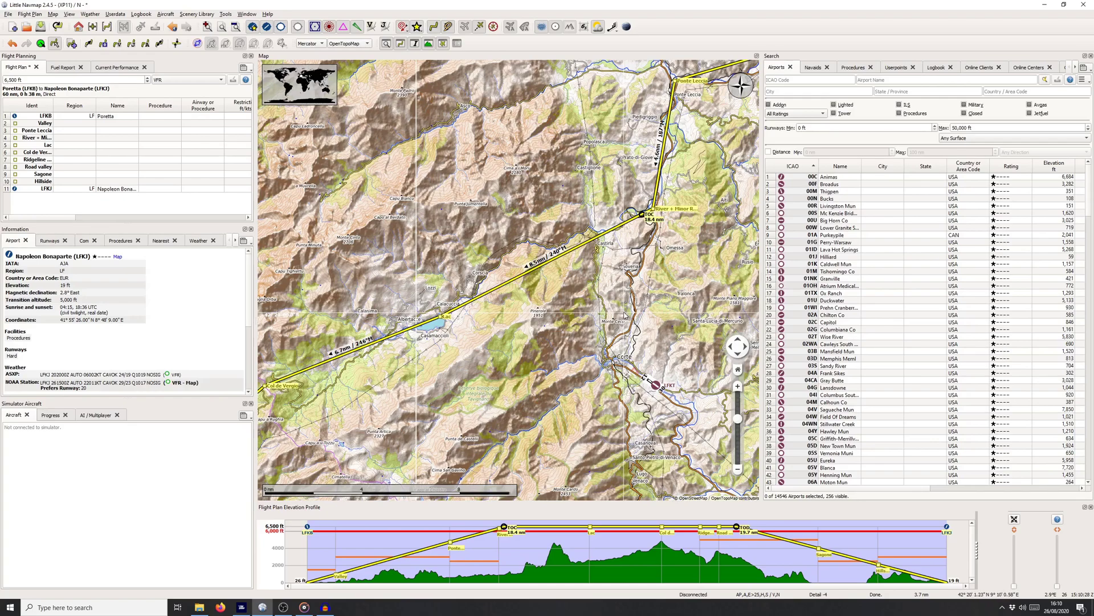
left_click_drag(664, 256, 569, 335)
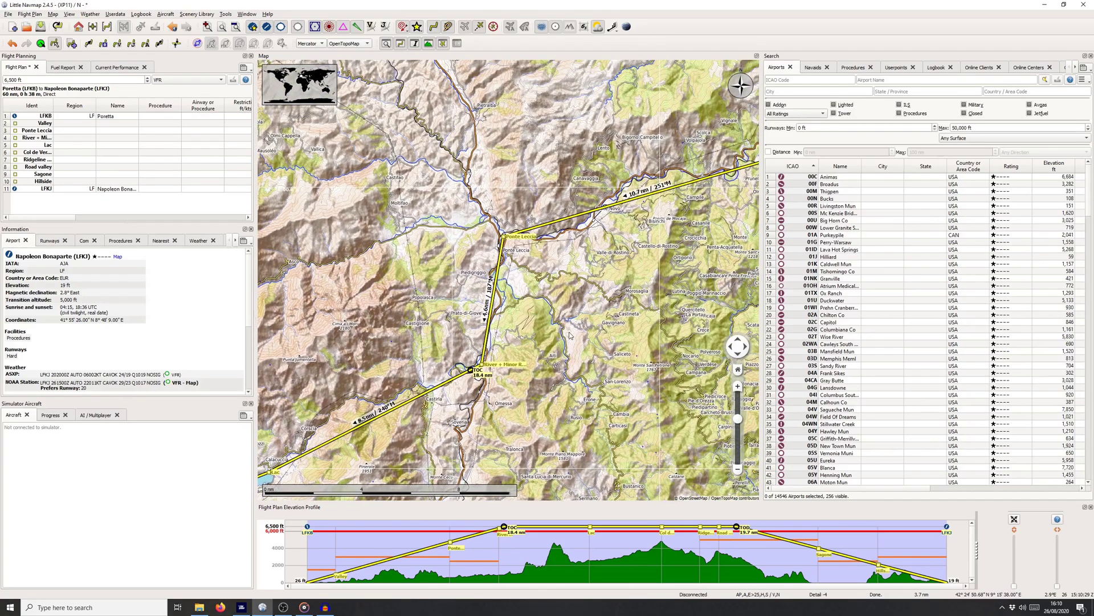
scroll(570, 335, "down", 2)
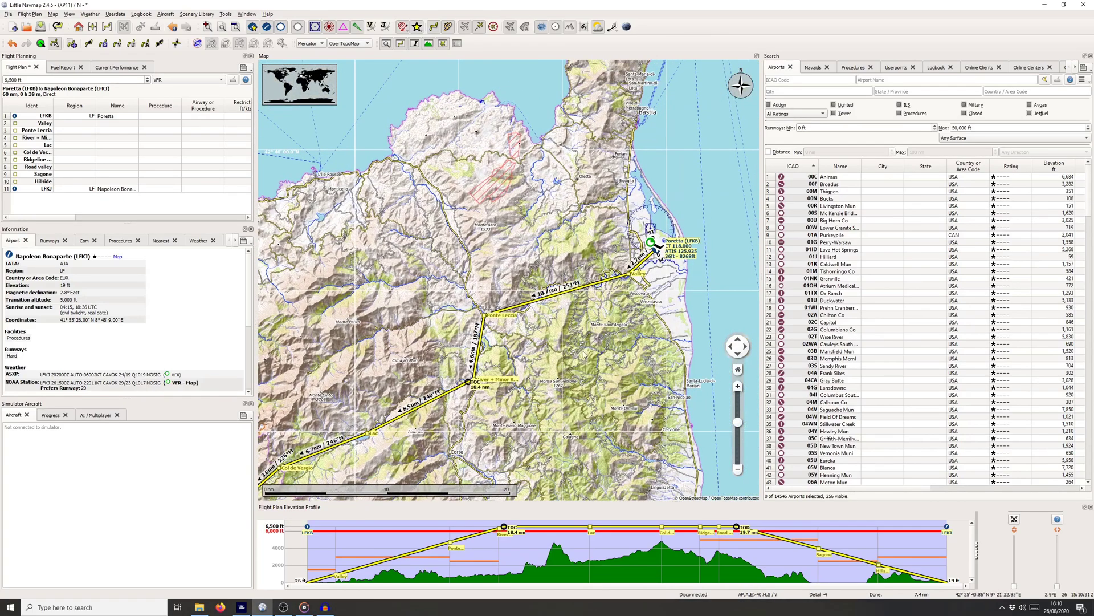
Examine the mountain legs from Ponte Leccia to Col de Vergio against the terrain in the elevation profile
left_click_drag(559, 383, 624, 324)
left_click_drag(474, 466, 533, 395)
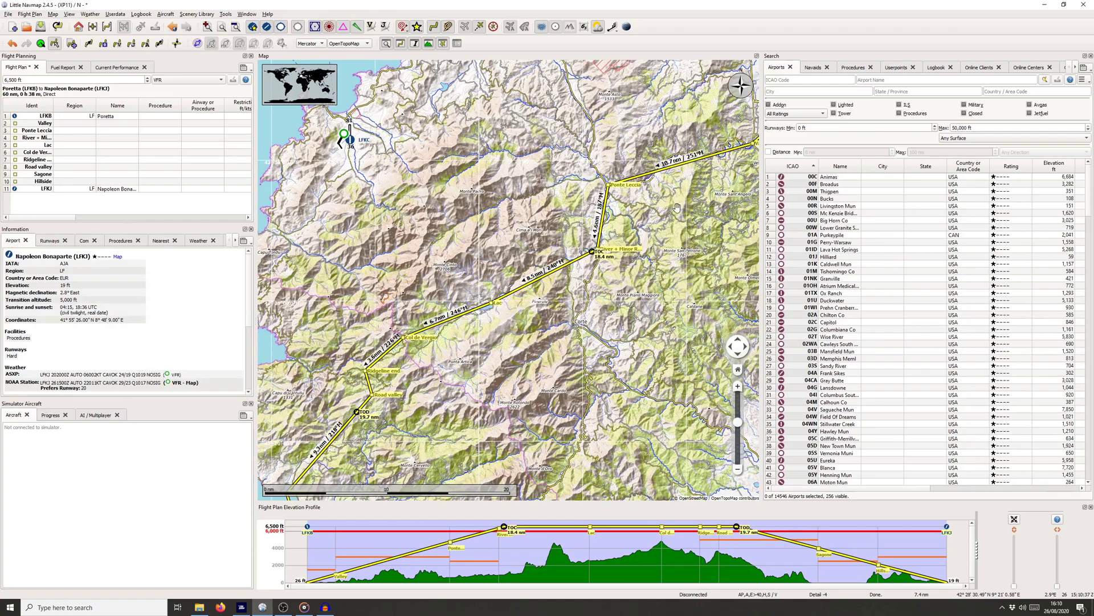
left_click_drag(677, 207, 645, 264)
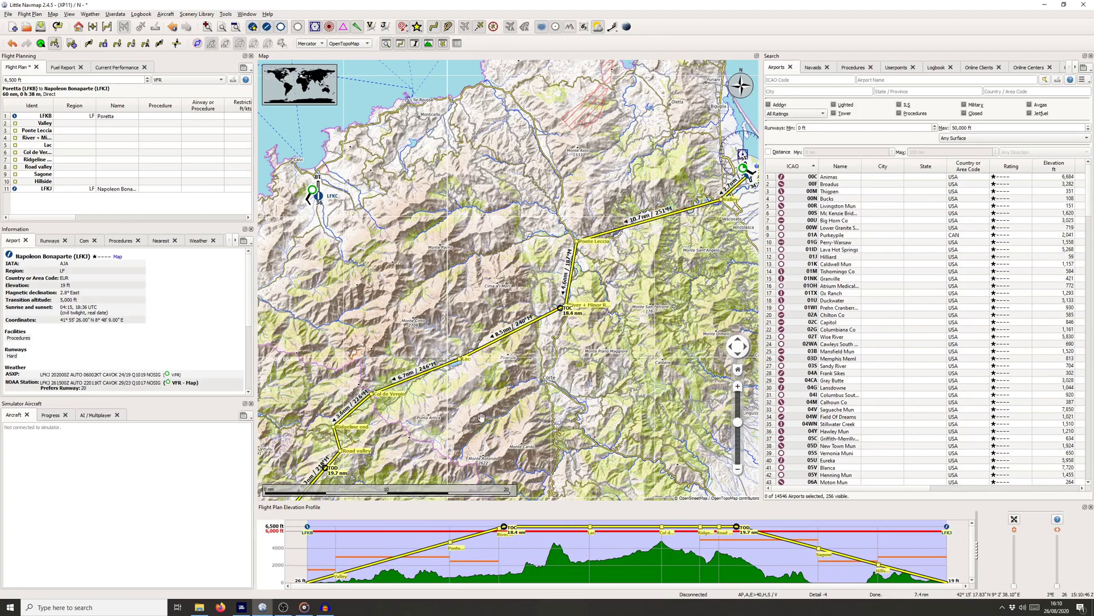
left_click_drag(481, 417, 540, 384)
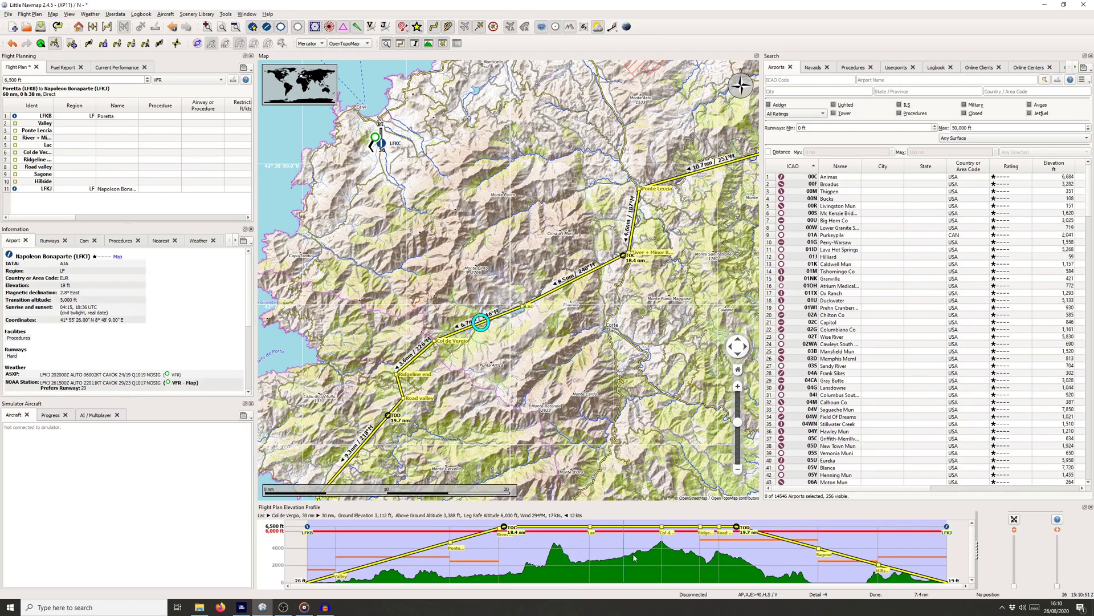
scroll(548, 348, "up", 2)
left_click_drag(548, 334, 573, 399)
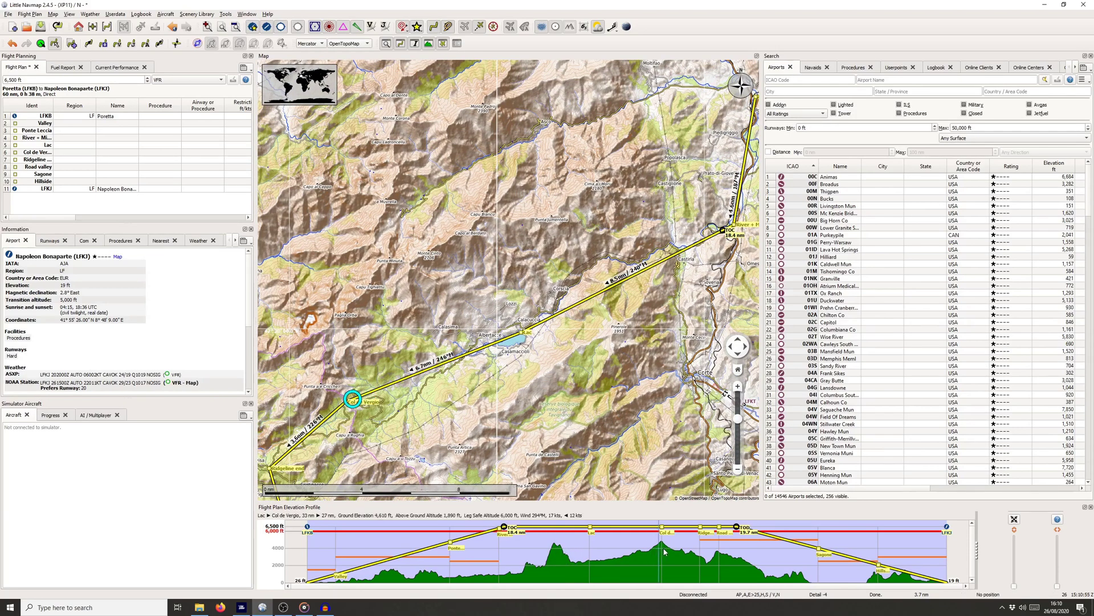
left_click_drag(422, 460, 539, 391)
scroll(447, 349, "up", 2)
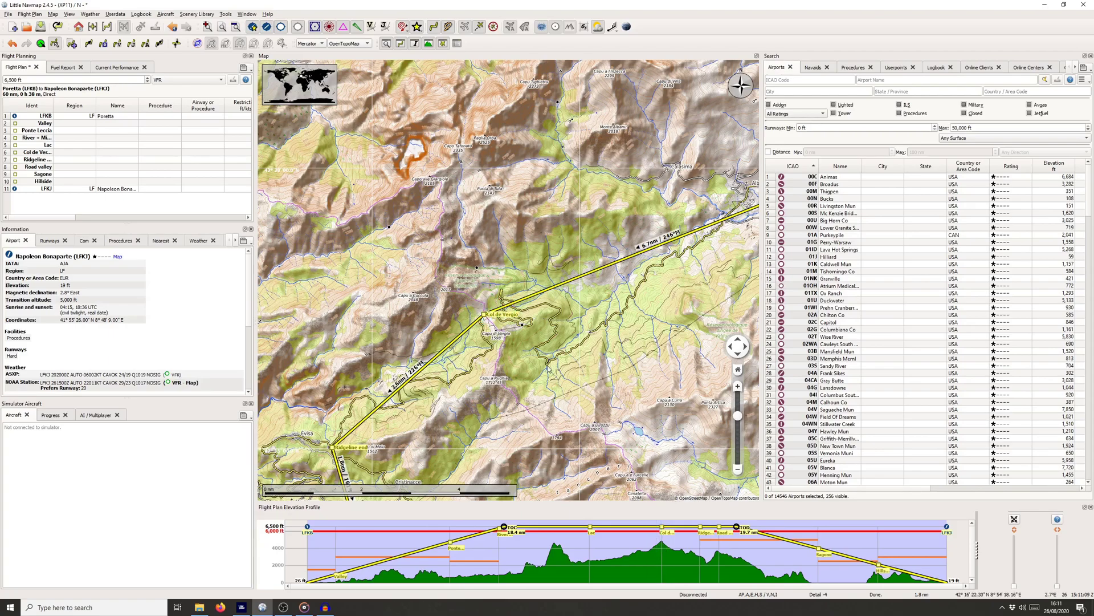
Check the valley legs between Ponte Leccia and Road valley, then view the whole route across Corsica
scroll(568, 366, "down", 1)
left_click_drag(723, 295, 510, 408)
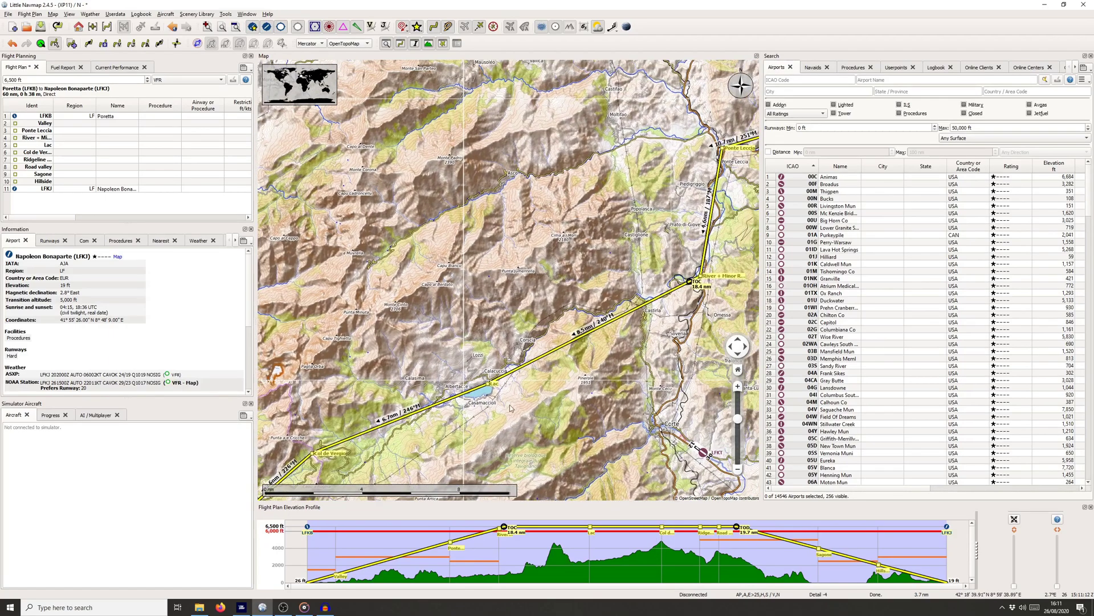
left_click_drag(623, 393, 520, 473)
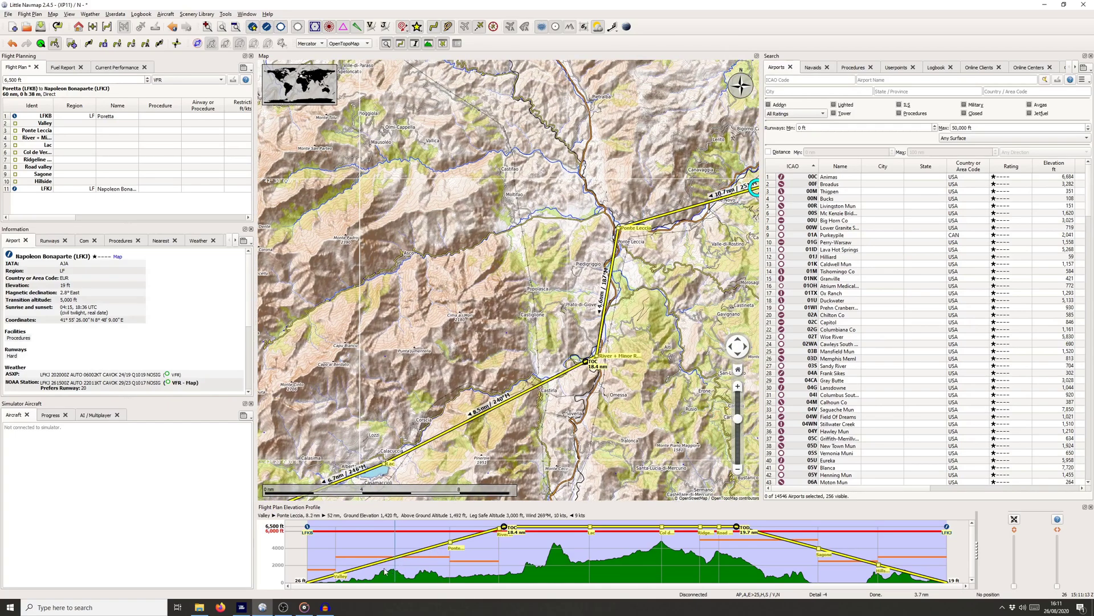
left_click_drag(612, 236, 537, 239)
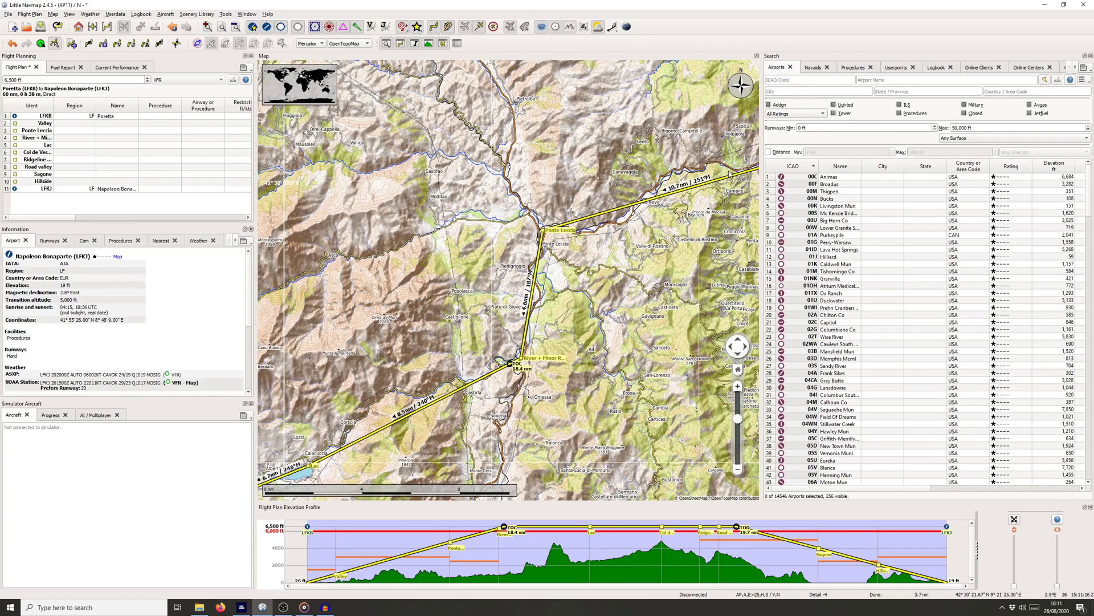
left_click_drag(405, 393, 670, 214)
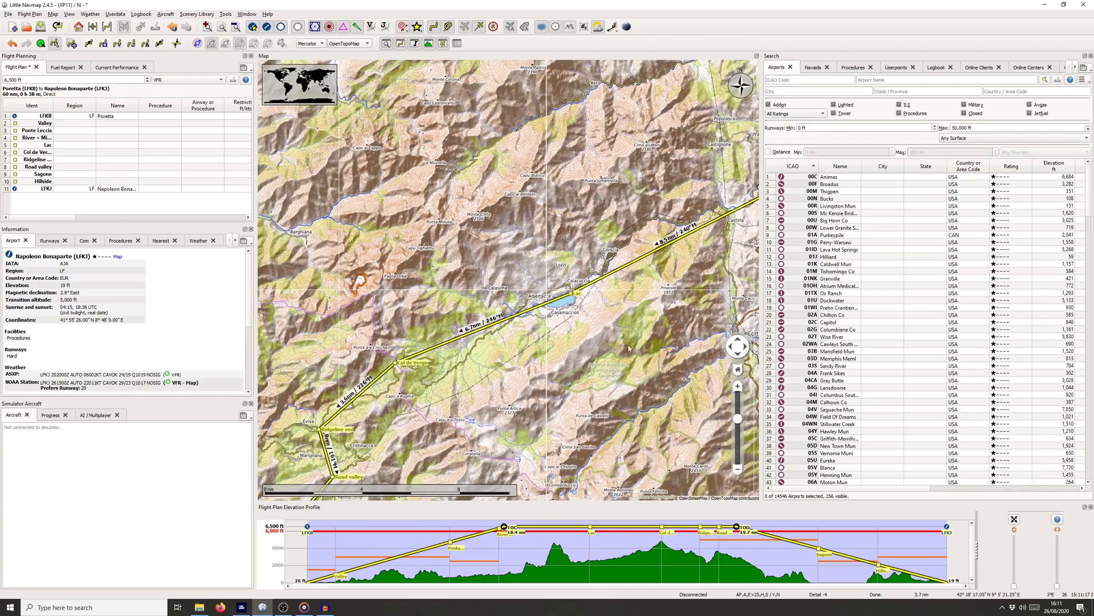
left_click_drag(516, 375, 571, 357)
left_click_drag(452, 337, 485, 313)
left_click_drag(488, 392, 565, 334)
scroll(548, 385, "down", 1)
left_click_drag(530, 426, 528, 327)
scroll(598, 362, "down", 2)
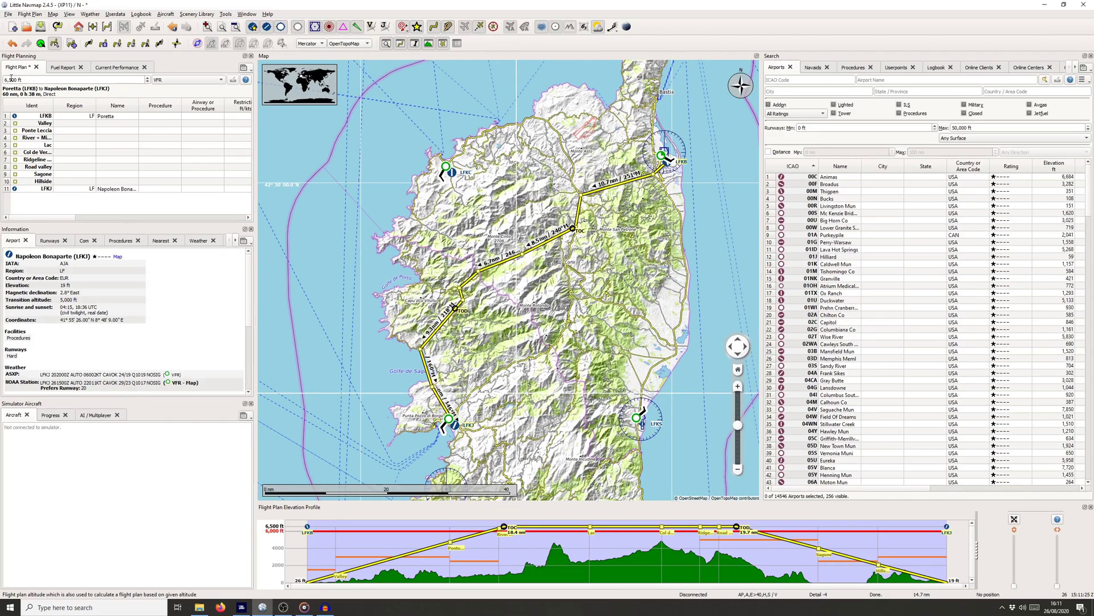
Save the flight plan in PLN format to the Desktop as "VFR Poretta (LFKB) to Napoleon Bonaparte (LFKJ).pln", replacing the existing file
left_click(9, 14)
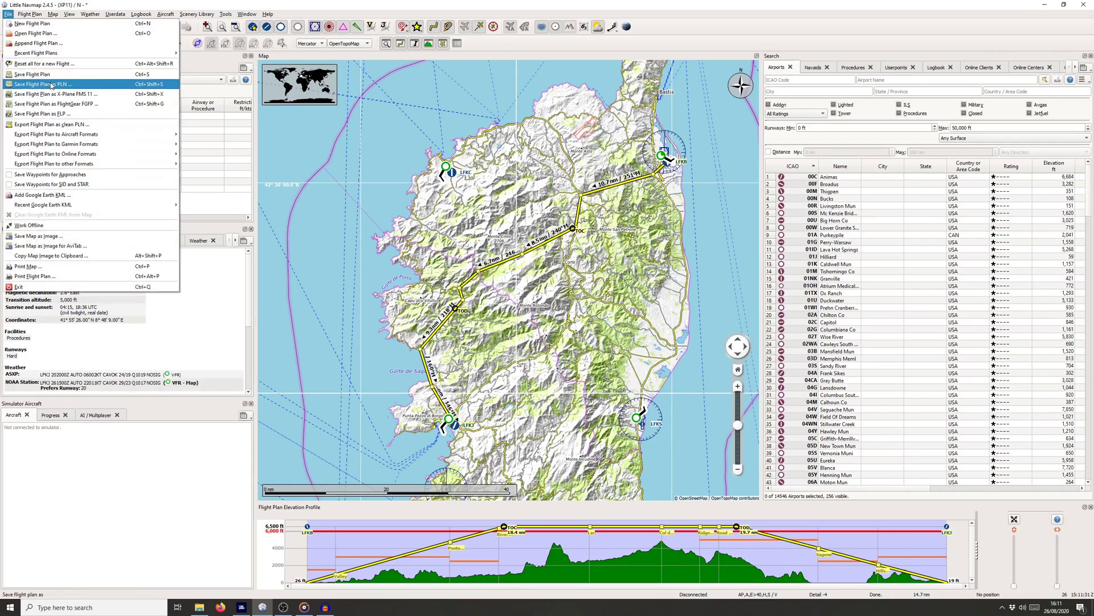
left_click(78, 85)
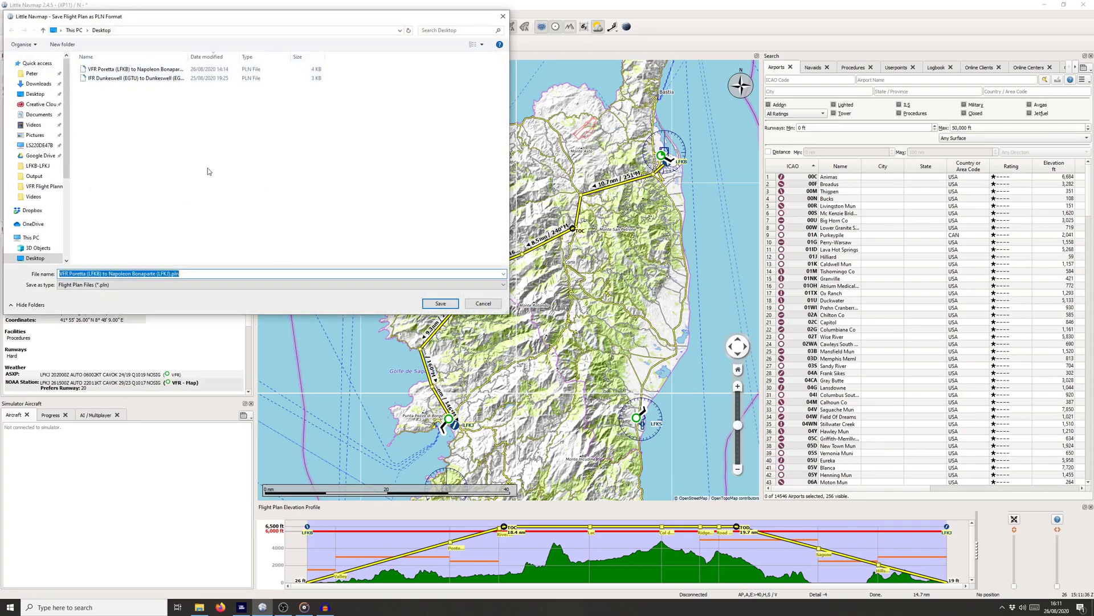
left_click(440, 304)
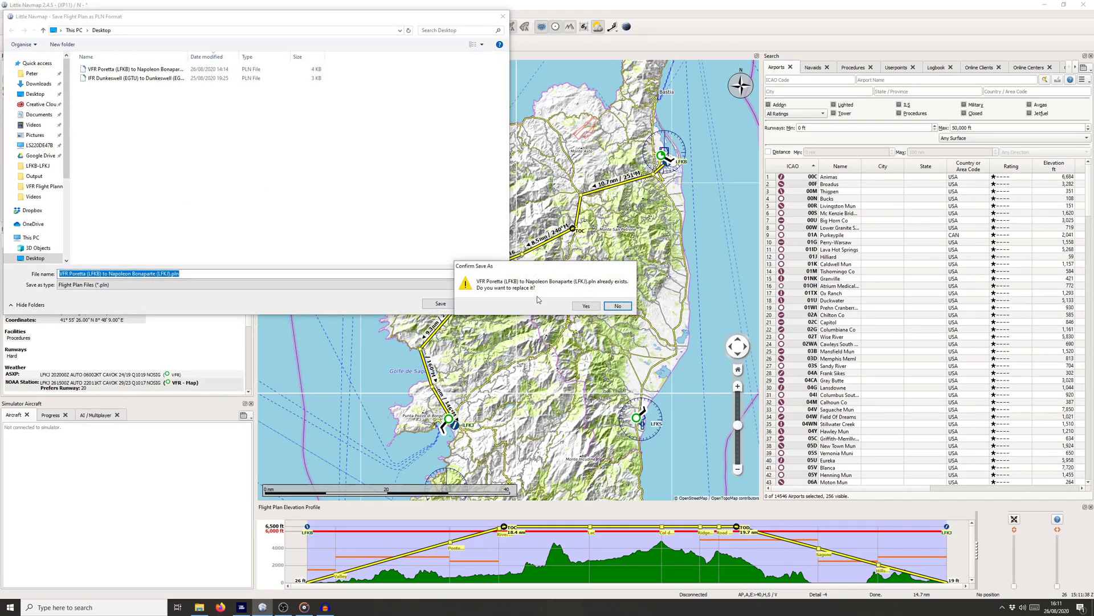
left_click(587, 306)
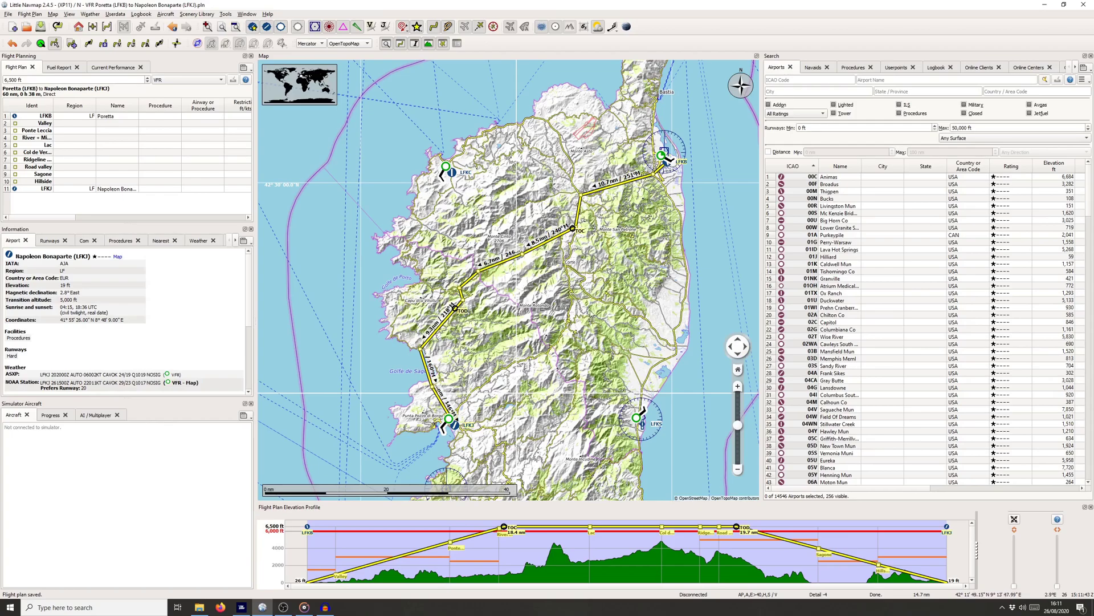
scroll(588, 313, "up", 2)
left_click_drag(560, 270, 586, 308)
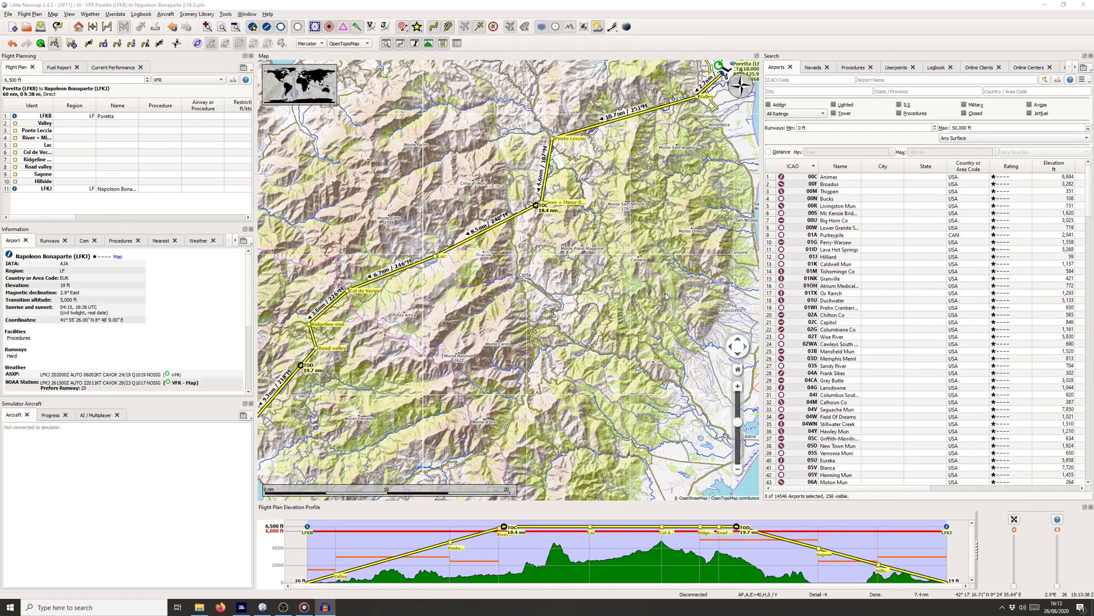
left_click(655, 297)
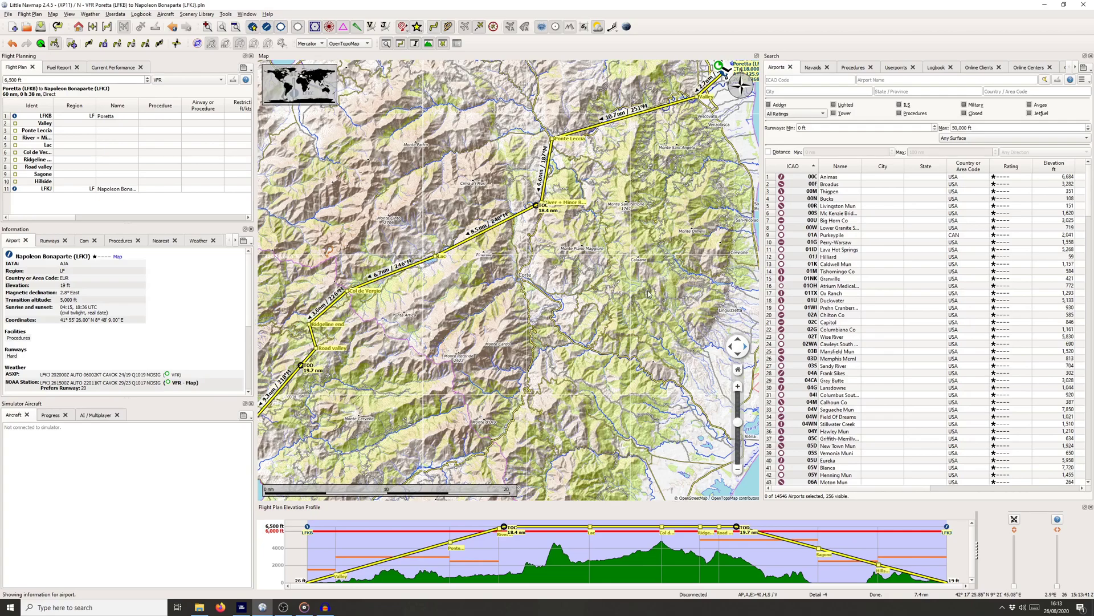
scroll(648, 293, "down", 3)
scroll(646, 299, "up", 2)
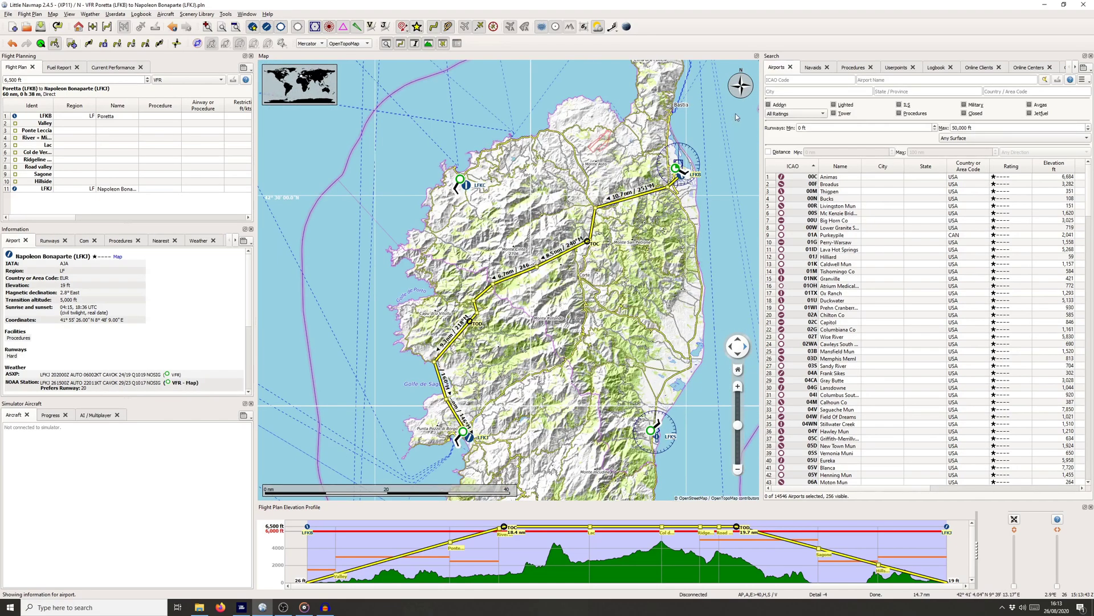
Undock the map into its own window, enlarge it, zoom in on the Poretta end of the route and move it to the adjacent display
left_click(757, 56)
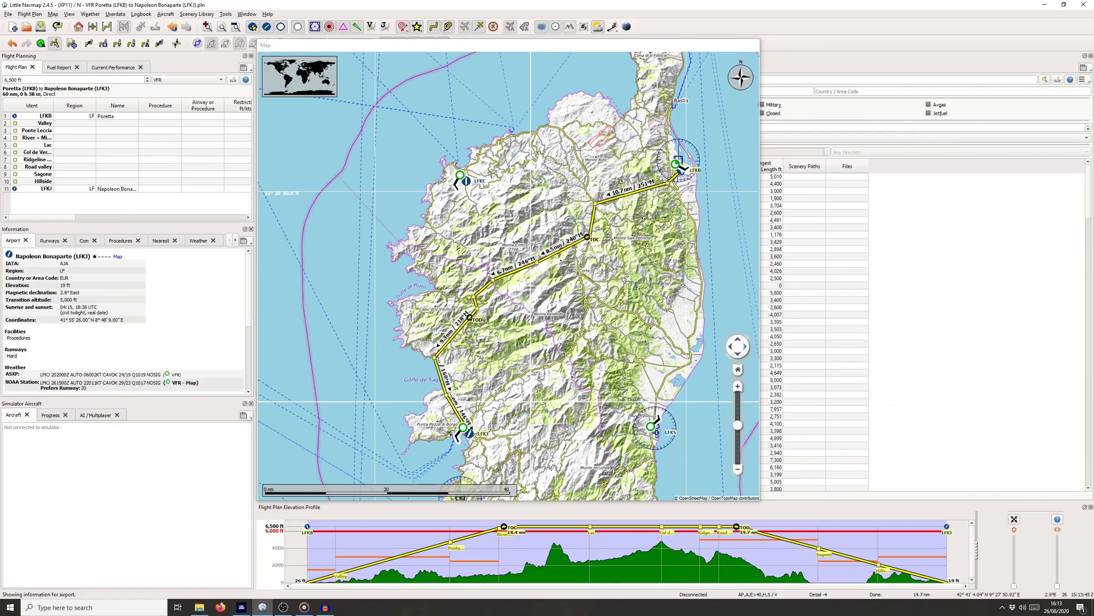
left_click_drag(757, 499, 795, 591)
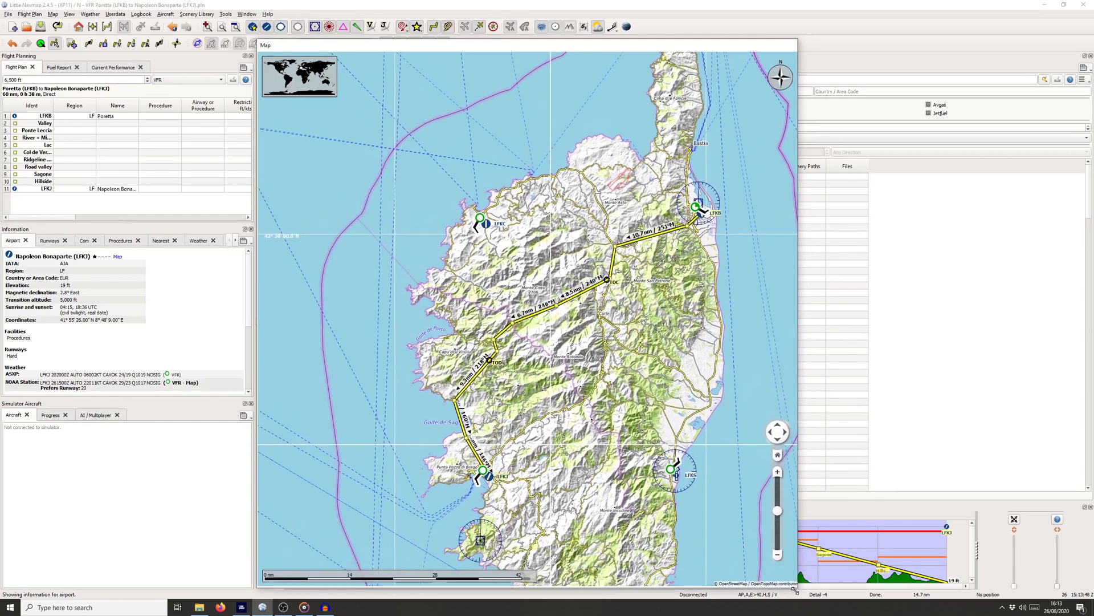
left_click_drag(517, 50, 535, 40)
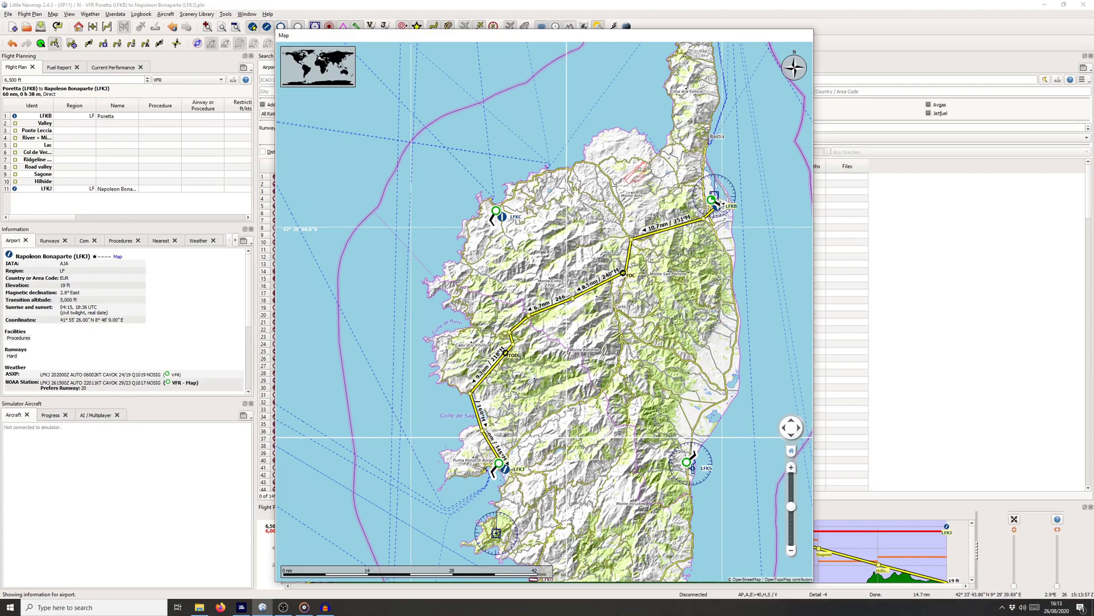
mouse_move(719, 204)
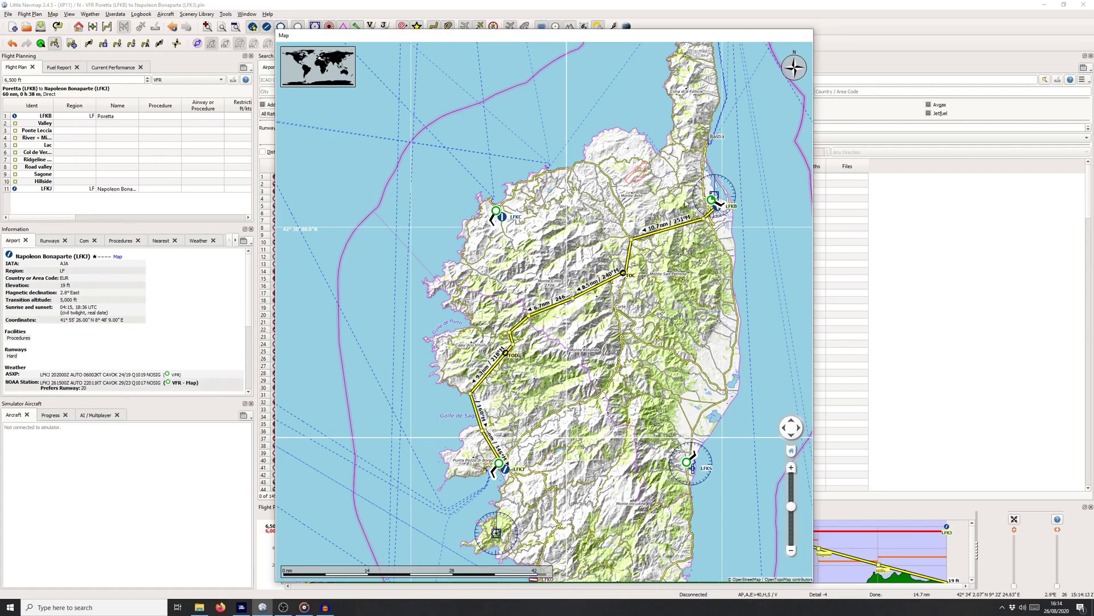
scroll(717, 210, "up", 2)
left_click_drag(717, 210, 757, 189)
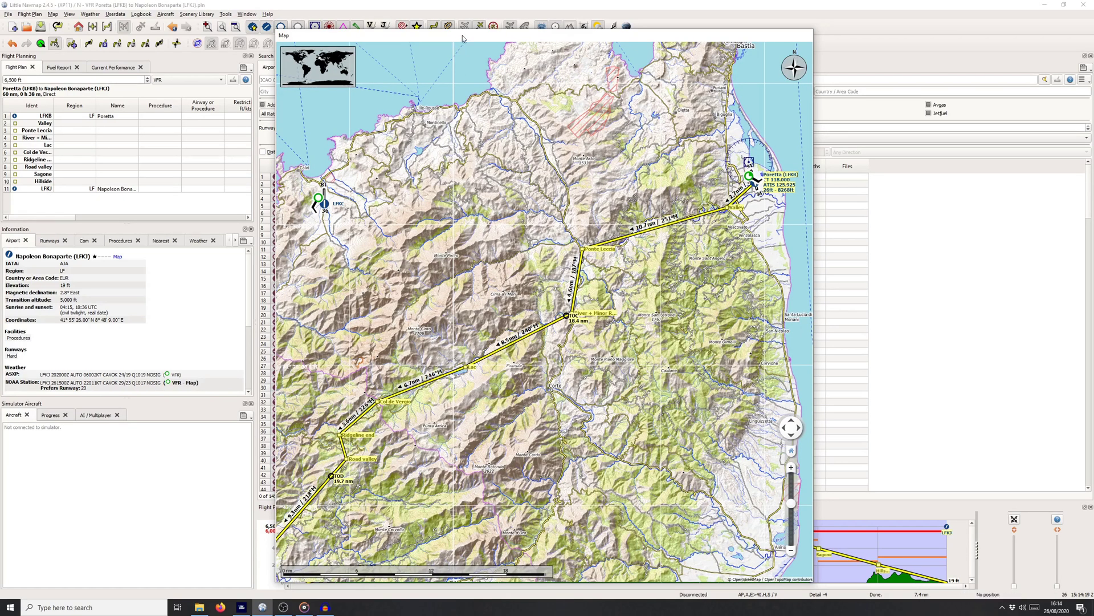
left_click_drag(460, 39, 1093, 57)
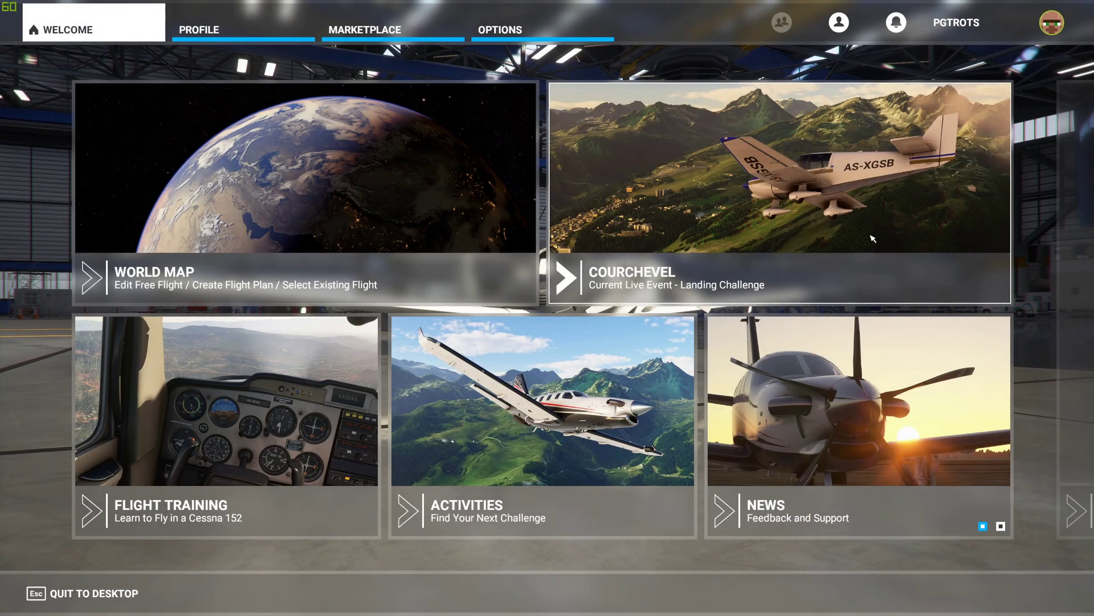
In Microsoft Flight Simulator, open the World Map and load the "VFR Poretta (LFKB) to Napoleon Bonaparte (LFKJ)" plan from the Desktop
left_click(444, 230)
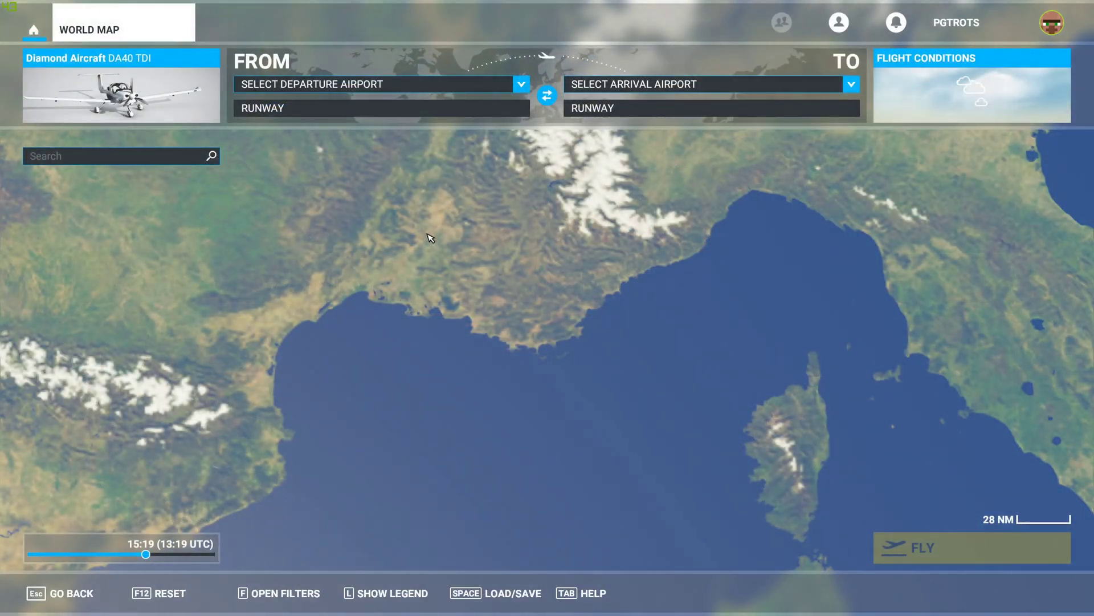
left_click(493, 589)
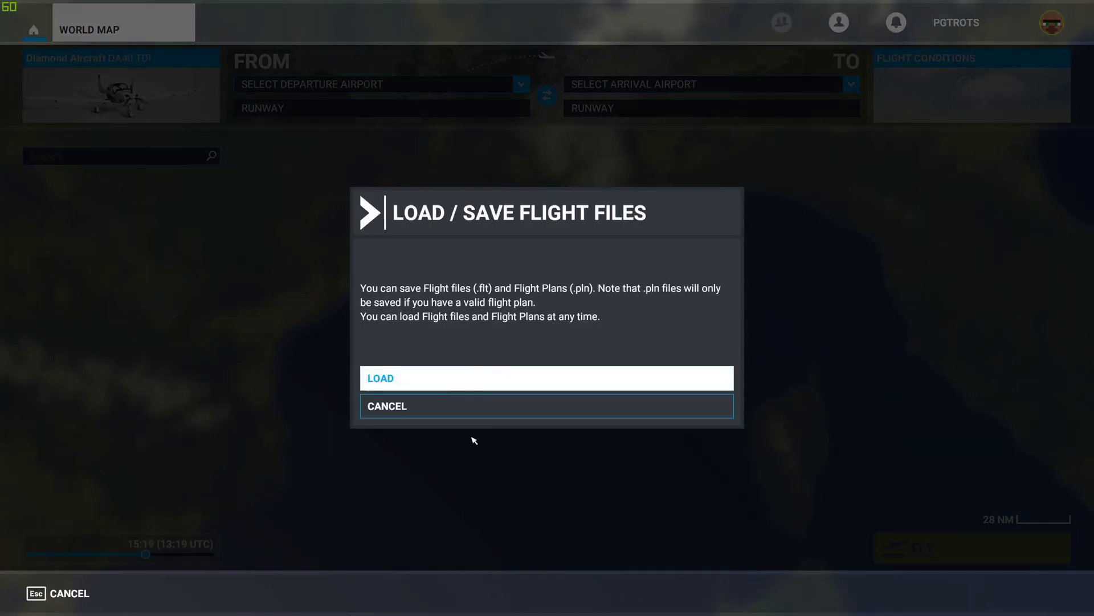
left_click(460, 381)
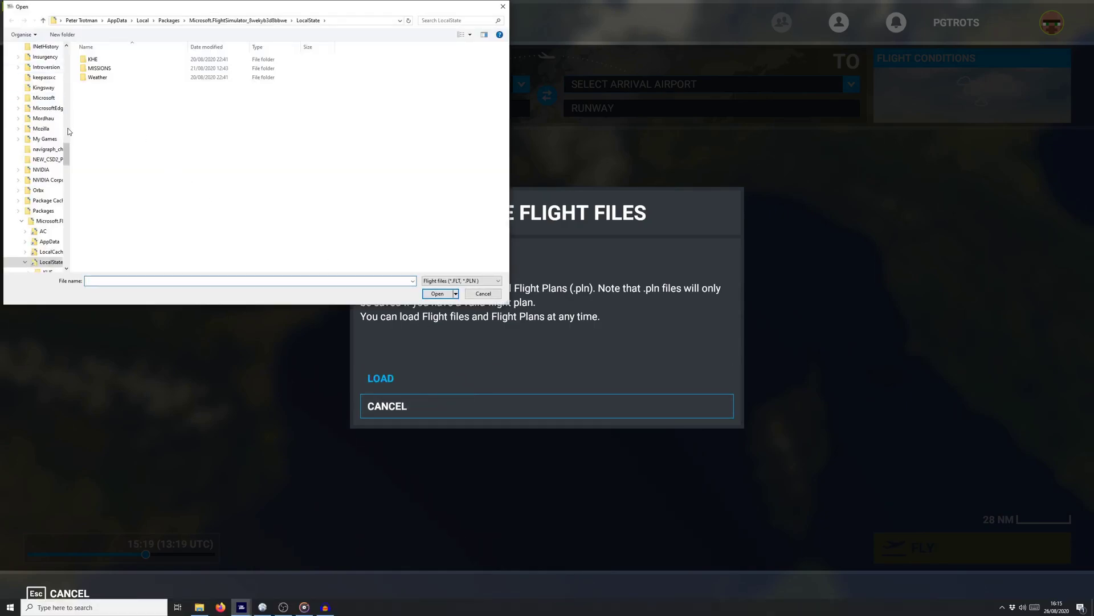
left_click_drag(67, 151, 63, 48)
left_click(38, 84)
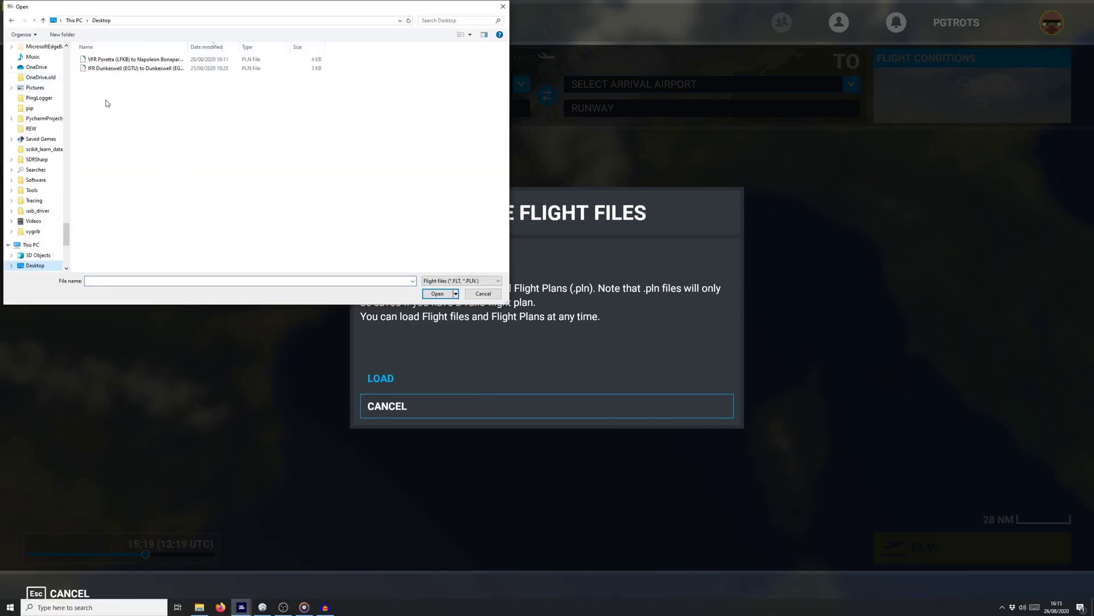
double_click(122, 62)
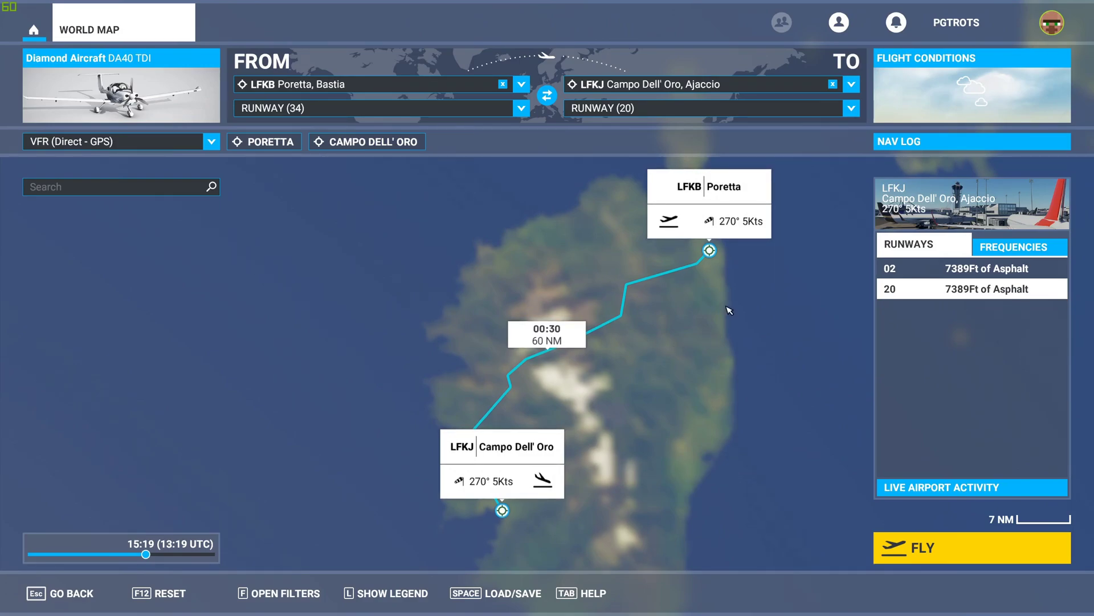
Try setting Poretta's departure point to runway 34 and to Parking 1 – Ramp GA Small, and check the resulting route on the map
scroll(729, 308, "up", 3)
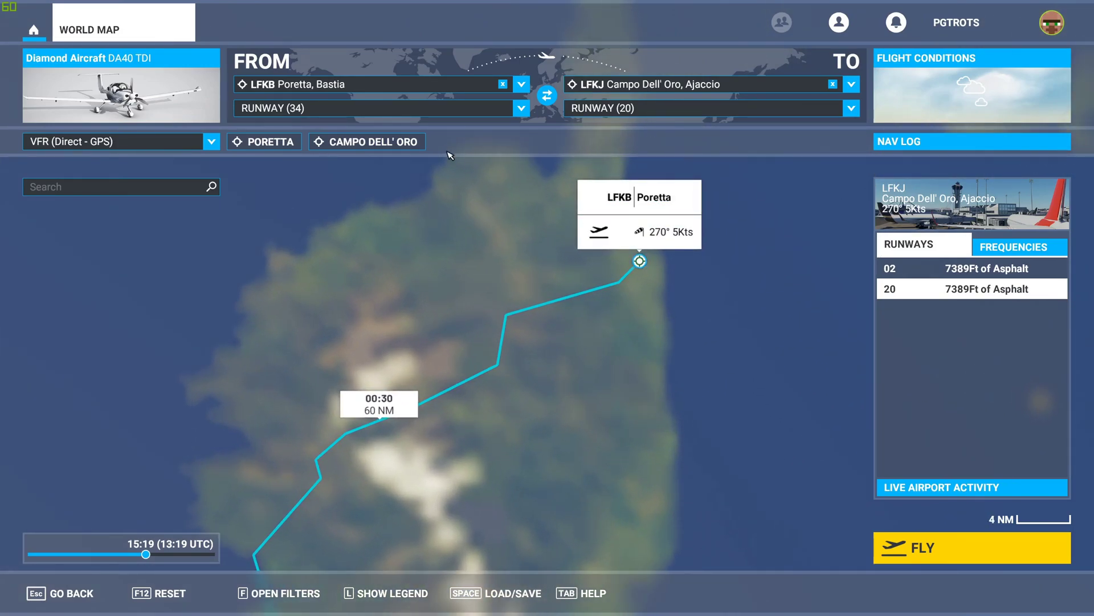
left_click(367, 108)
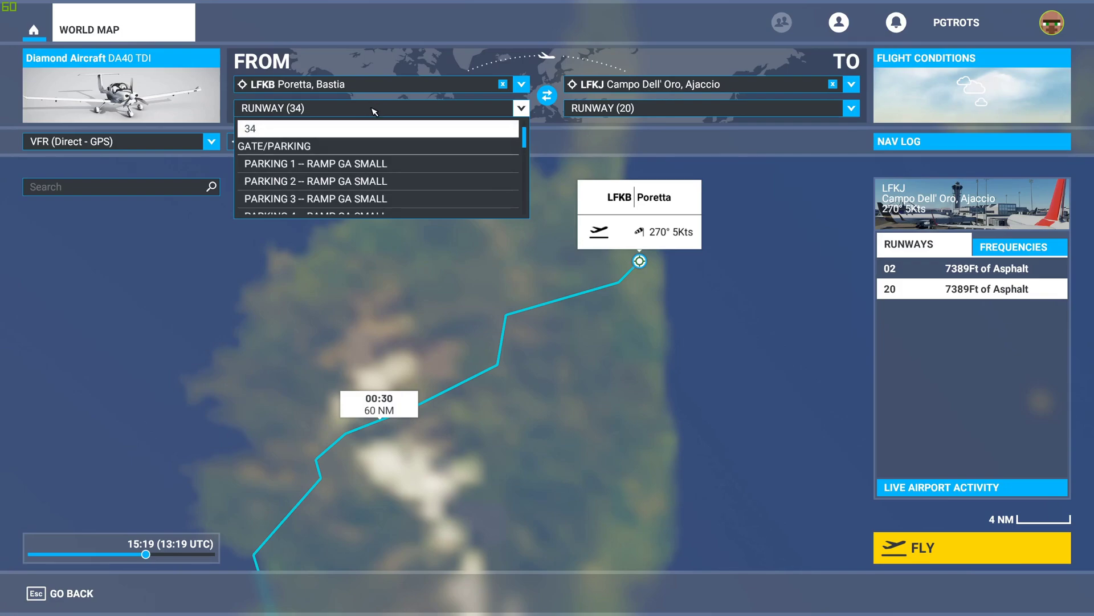
left_click(377, 128)
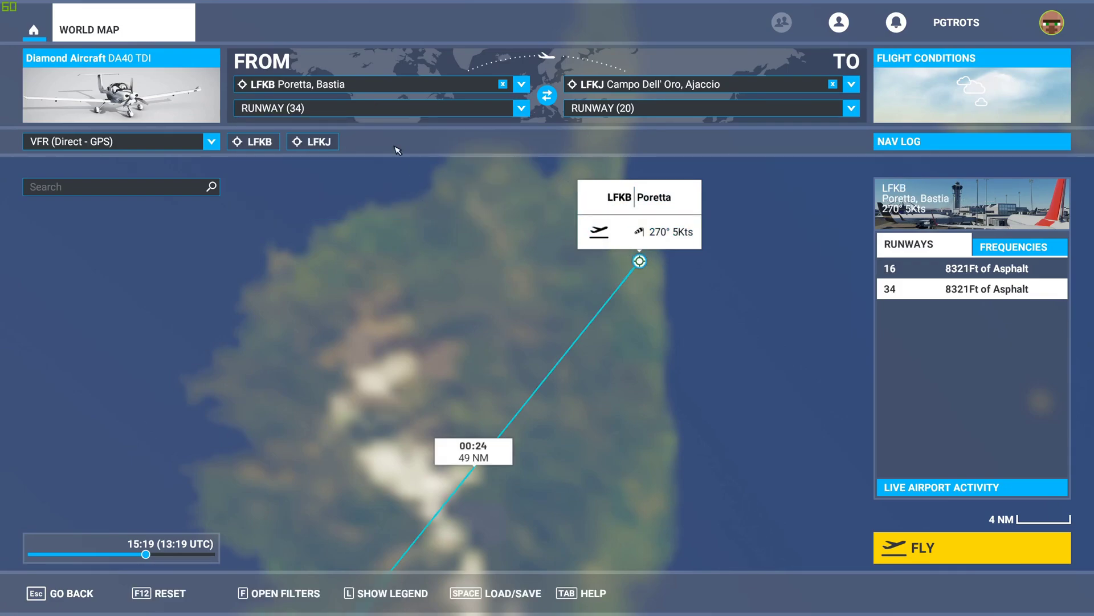
left_click(371, 110)
left_click(350, 164)
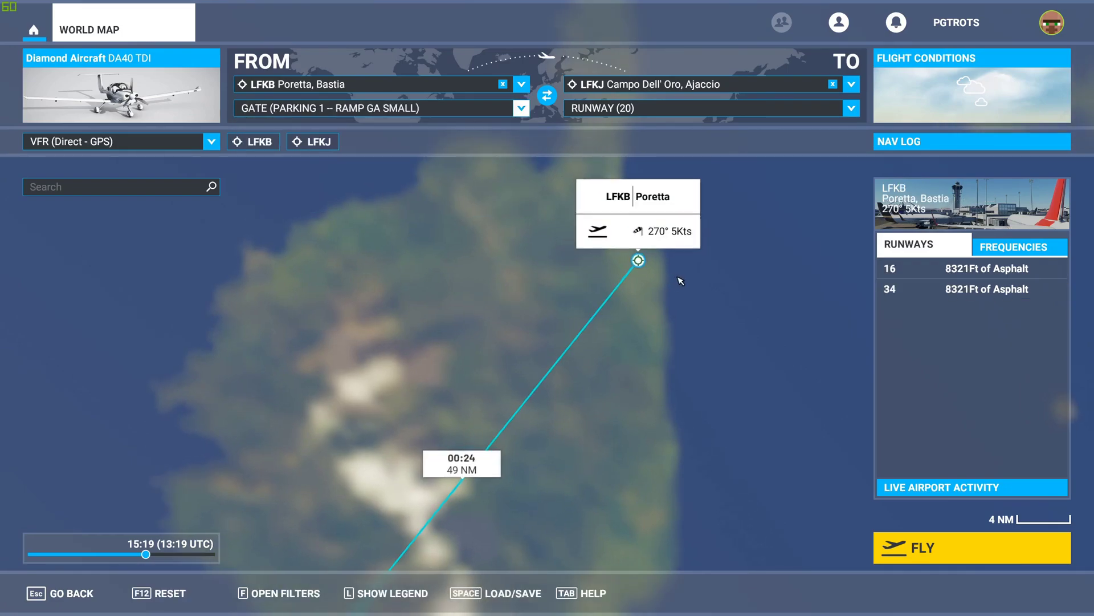
scroll(681, 280, "up", 2)
left_click_drag(523, 337, 388, 410)
scroll(394, 416, "down", 3)
left_click_drag(408, 478, 565, 415)
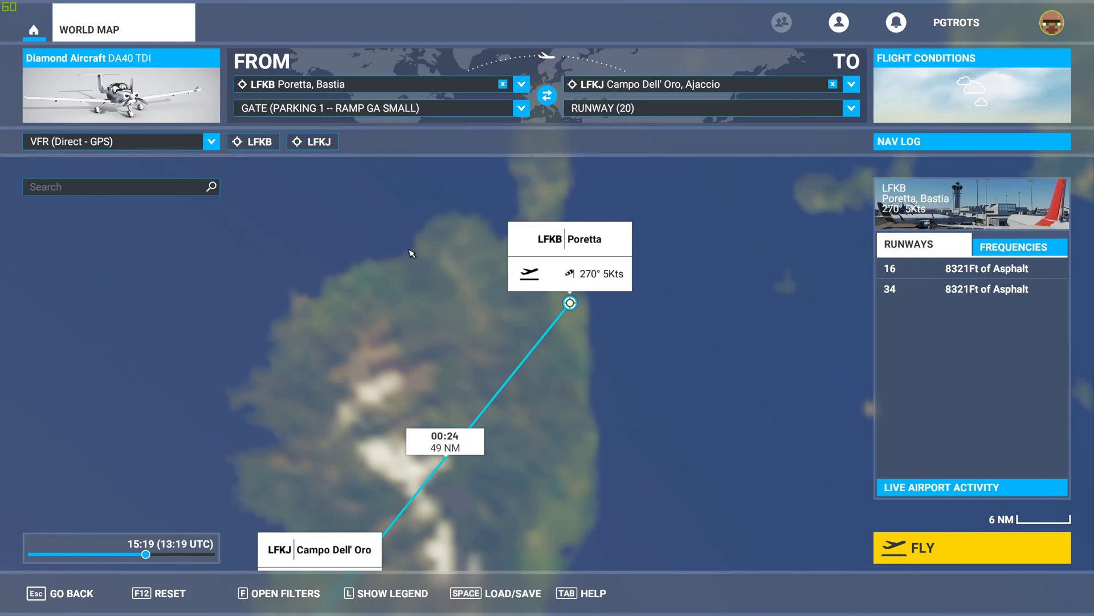
scroll(581, 356, "up", 2)
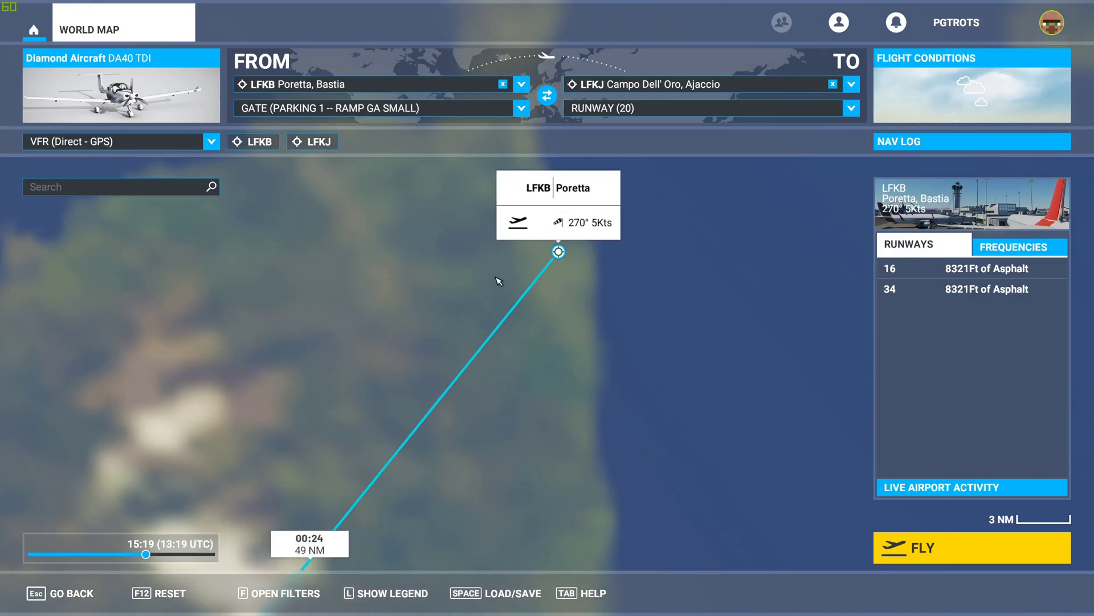
Reload the Poretta to Napoleon Bonaparte flight plan from the Desktop to restore the planned waypoints
left_click(496, 593)
left_click(446, 356)
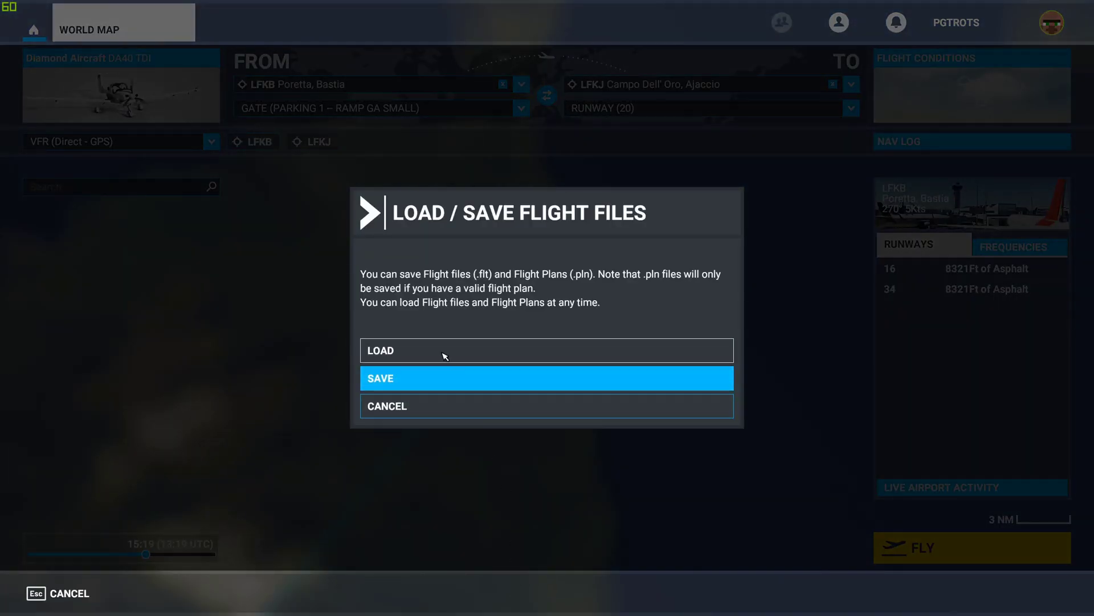
left_click_drag(66, 150, 68, 57)
left_click(37, 84)
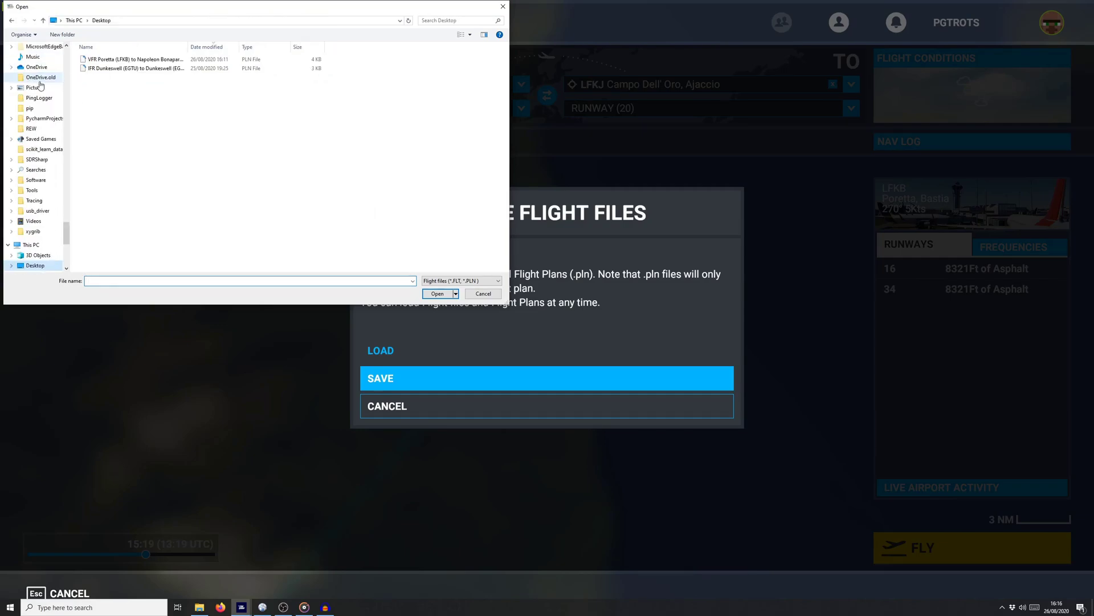
double_click(148, 59)
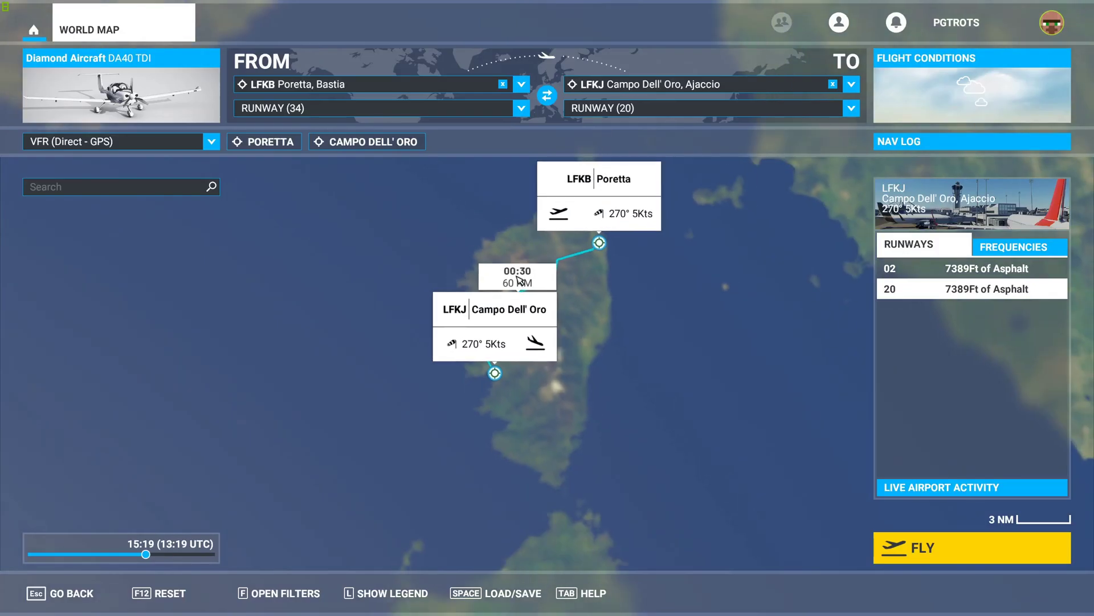
Check the aircraft selection for the Diamond DA40 TDI and set the flight's weather and time to Live
left_click(173, 112)
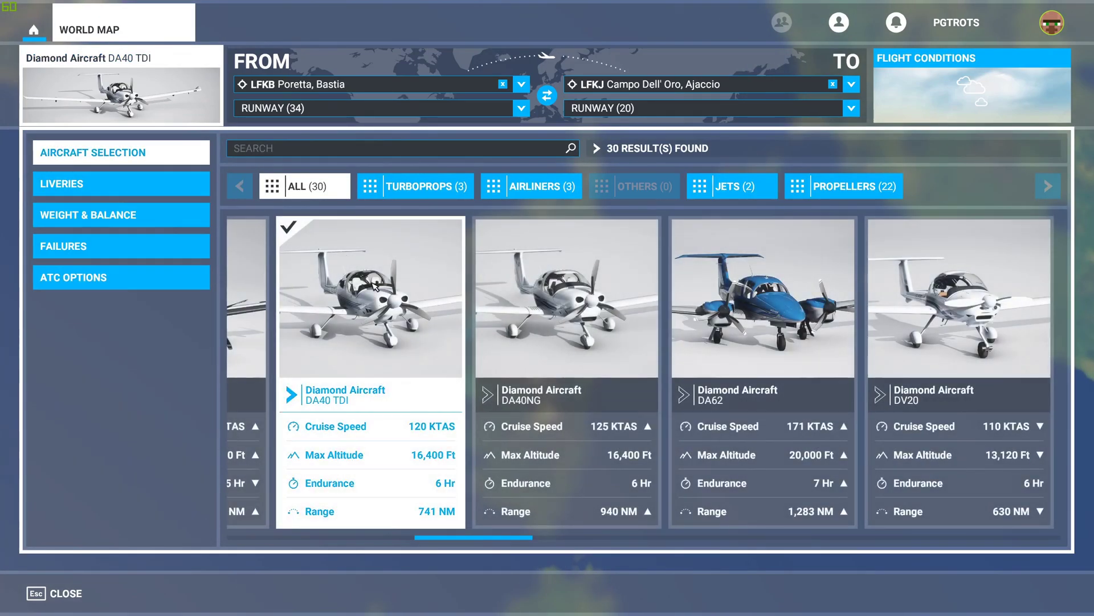
left_click(922, 108)
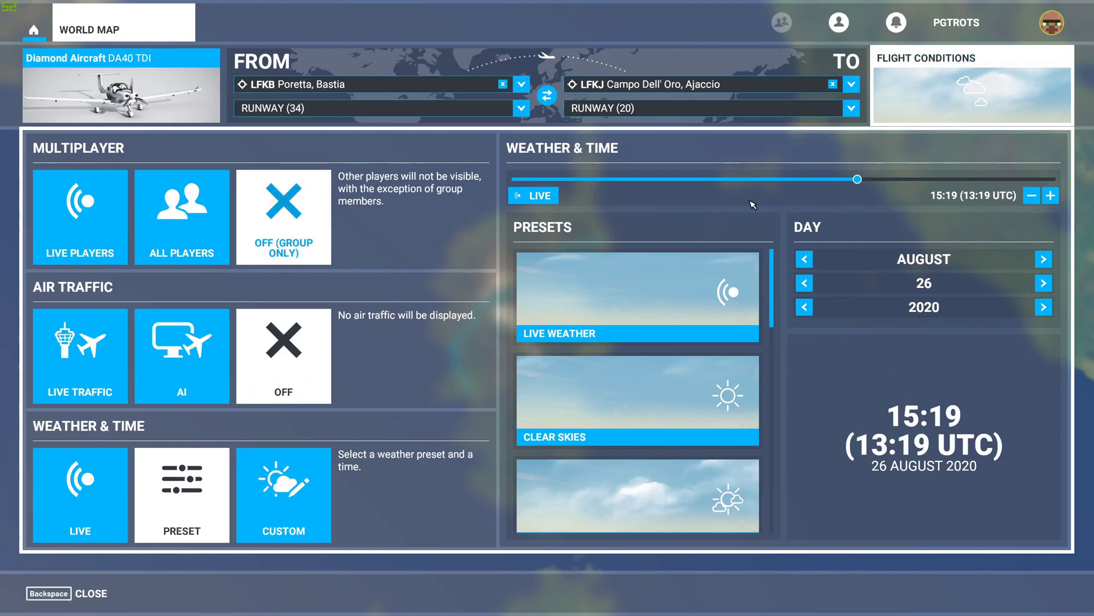
left_click(543, 200)
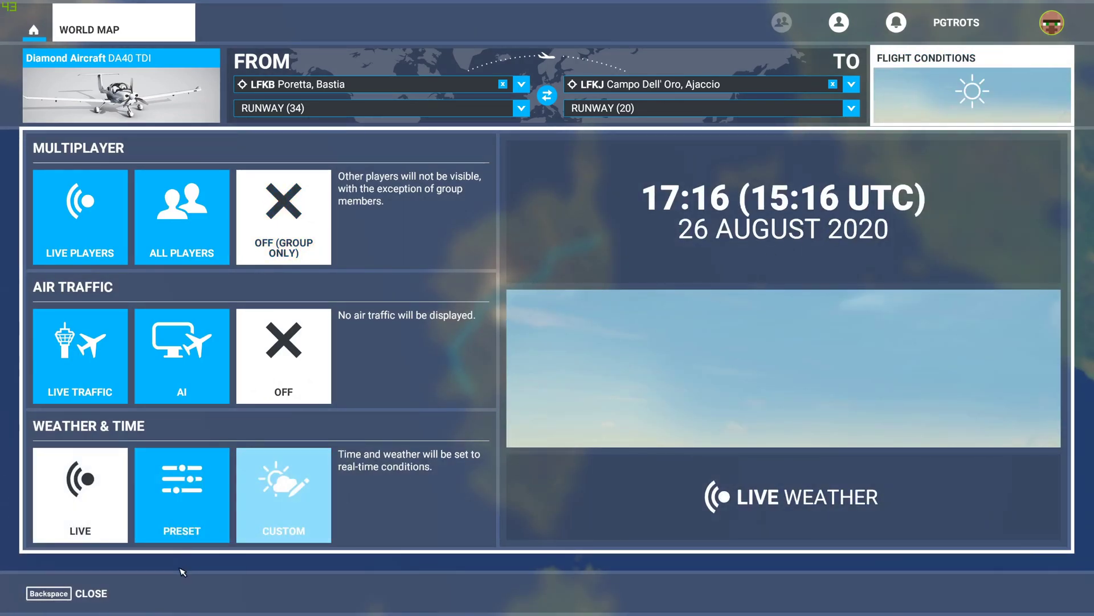
left_click(82, 599)
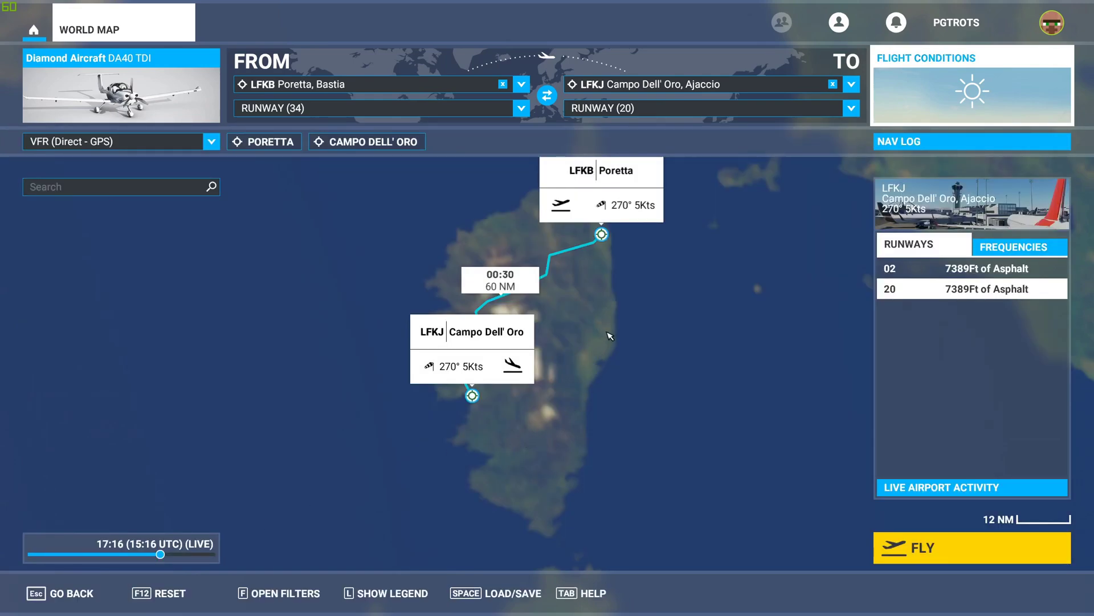
left_click_drag(609, 335, 617, 386)
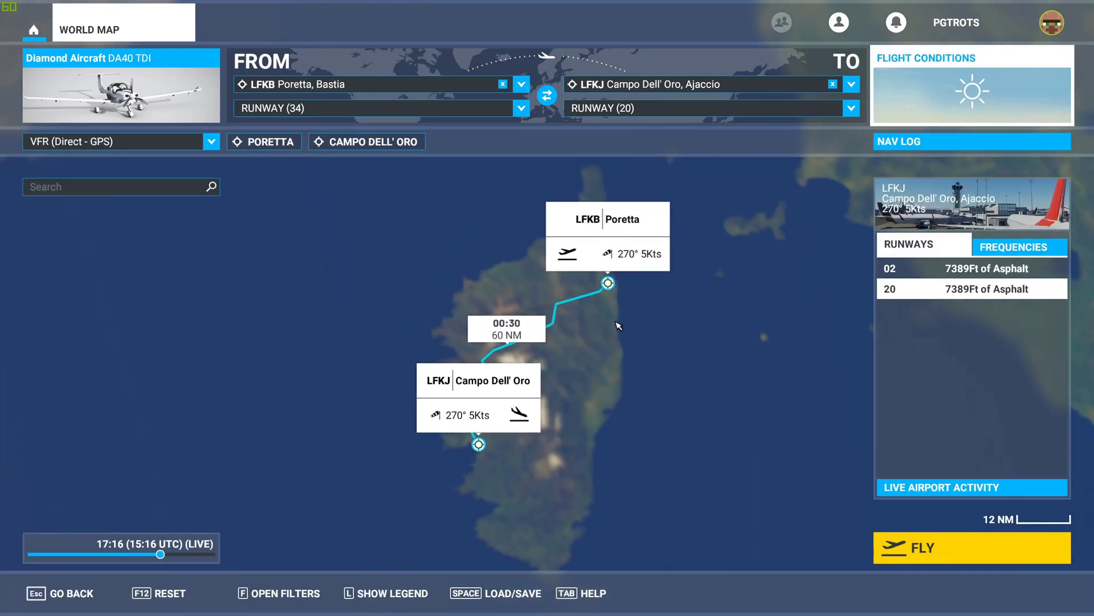